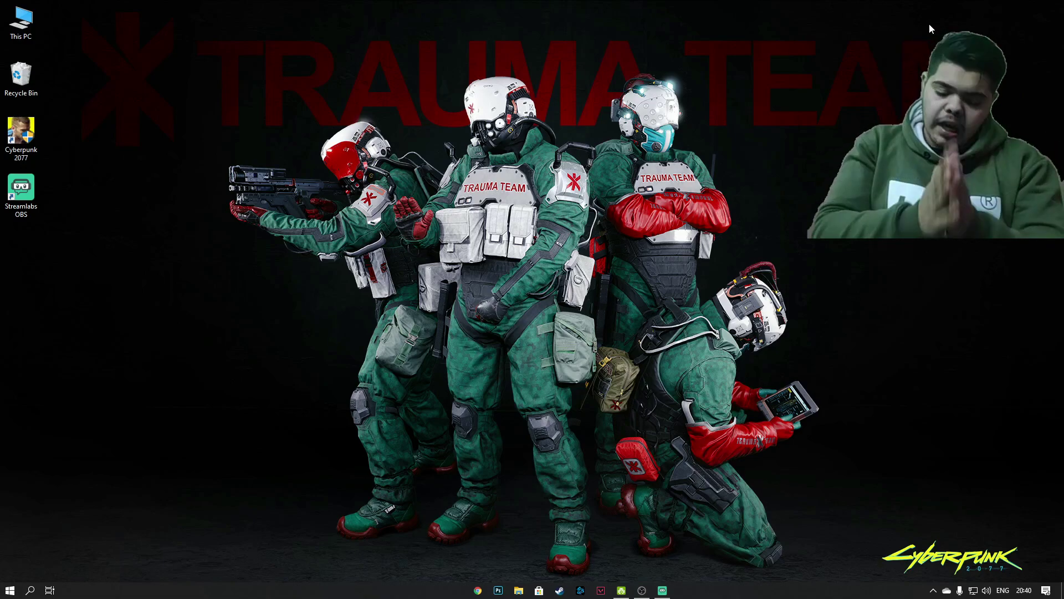
# Step: Switch to Streamlabs OBS, log in with the YouTube account from the settings, and close the settings window
pyautogui.click(663, 590)
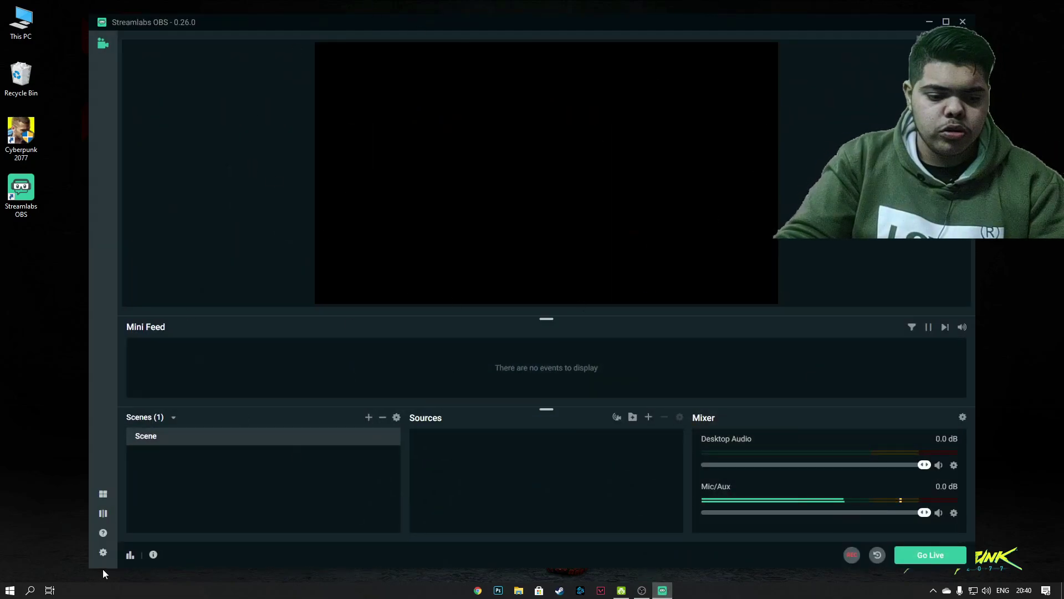
pyautogui.click(103, 552)
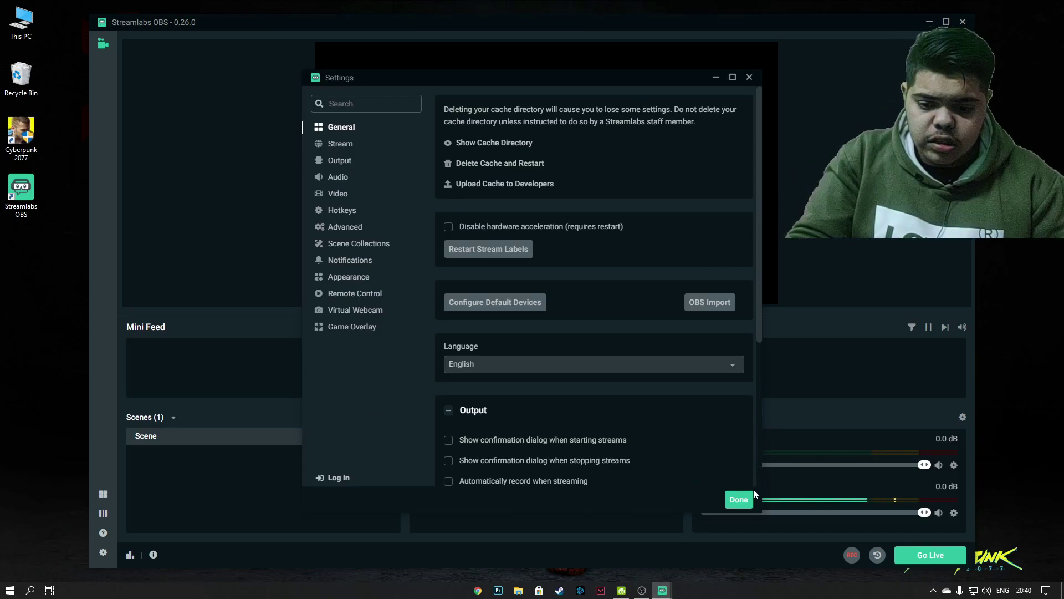
pyautogui.click(337, 478)
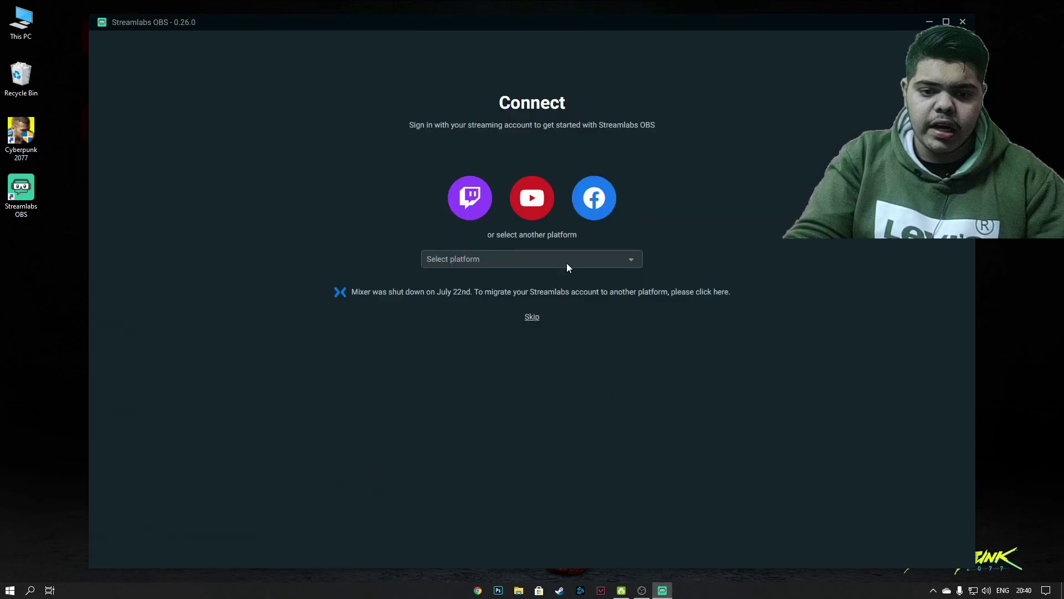
pyautogui.click(532, 199)
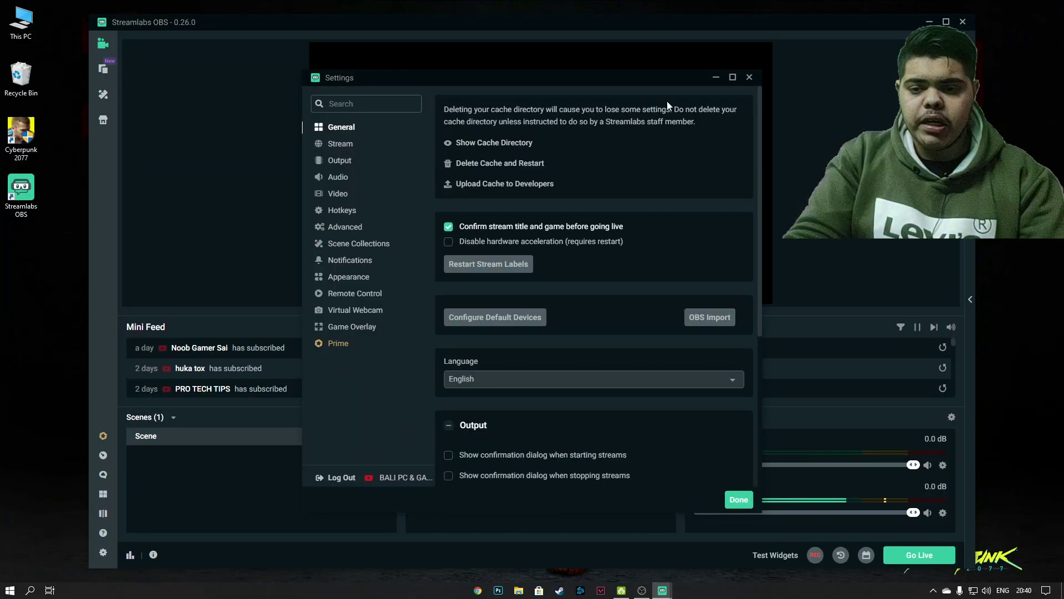
pyautogui.click(750, 78)
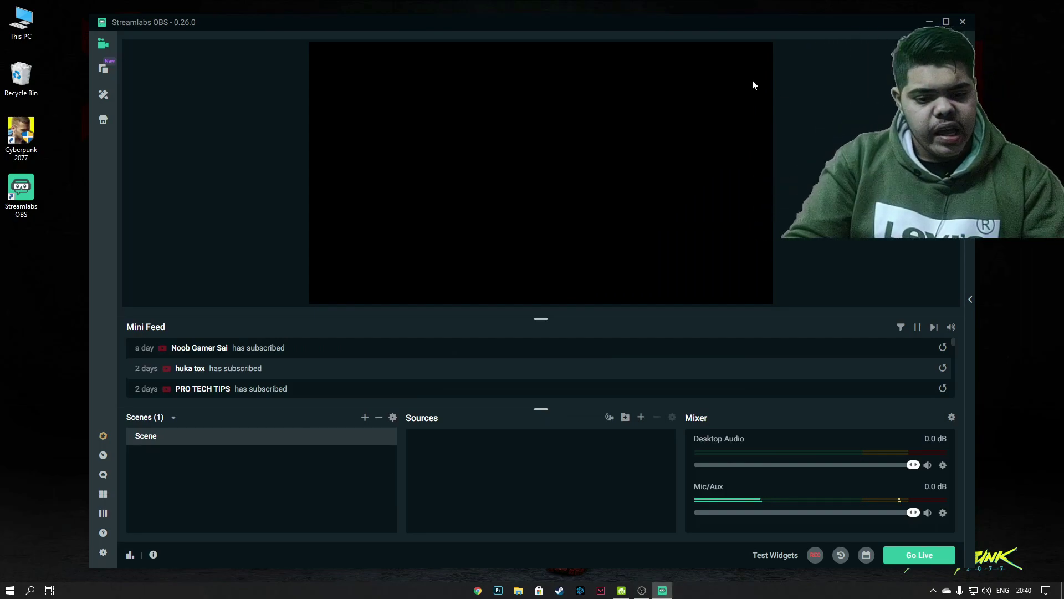
# Step: Add a Video Capture Device source to the scene, keeping DroidCam Source 3 as its device
pyautogui.click(641, 417)
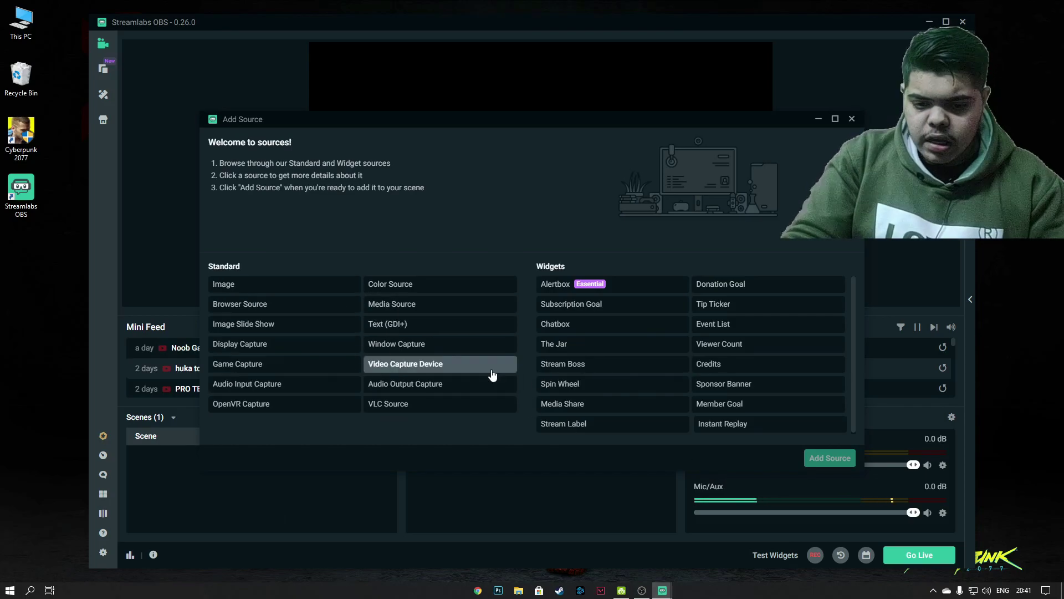
pyautogui.doubleClick(473, 366)
pyautogui.click(646, 371)
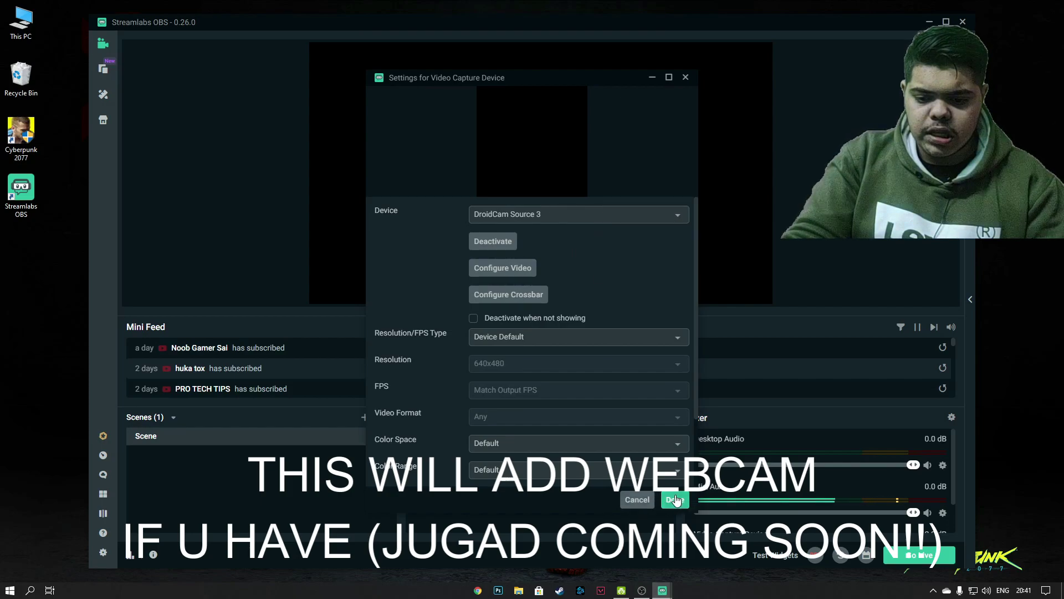
pyautogui.click(675, 499)
# Step: Add a Display Capture source to the scene with its default name and settings
pyautogui.click(640, 417)
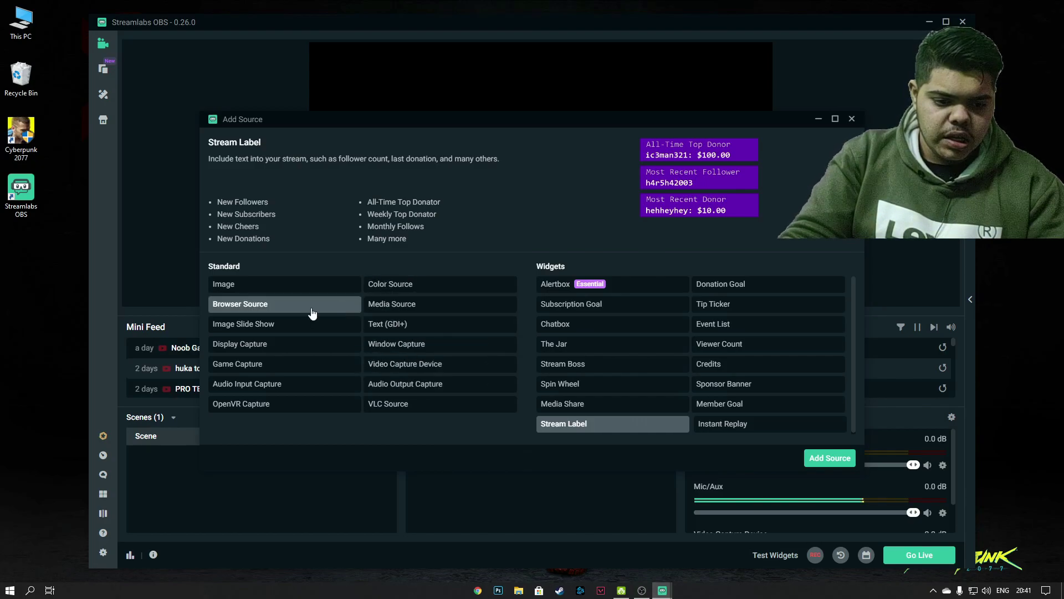
pyautogui.doubleClick(235, 344)
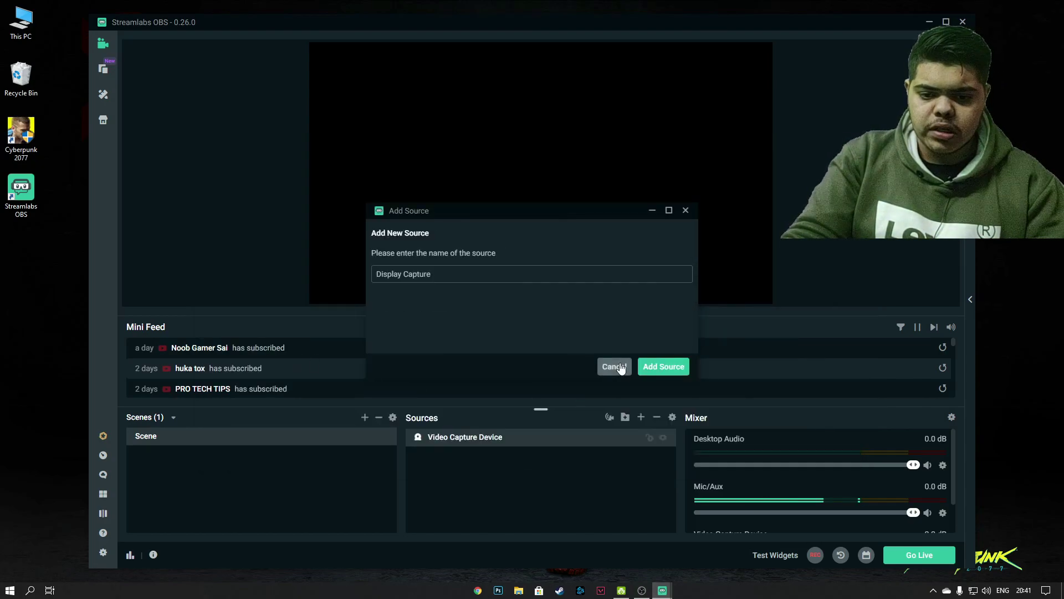
pyautogui.click(655, 367)
pyautogui.click(678, 500)
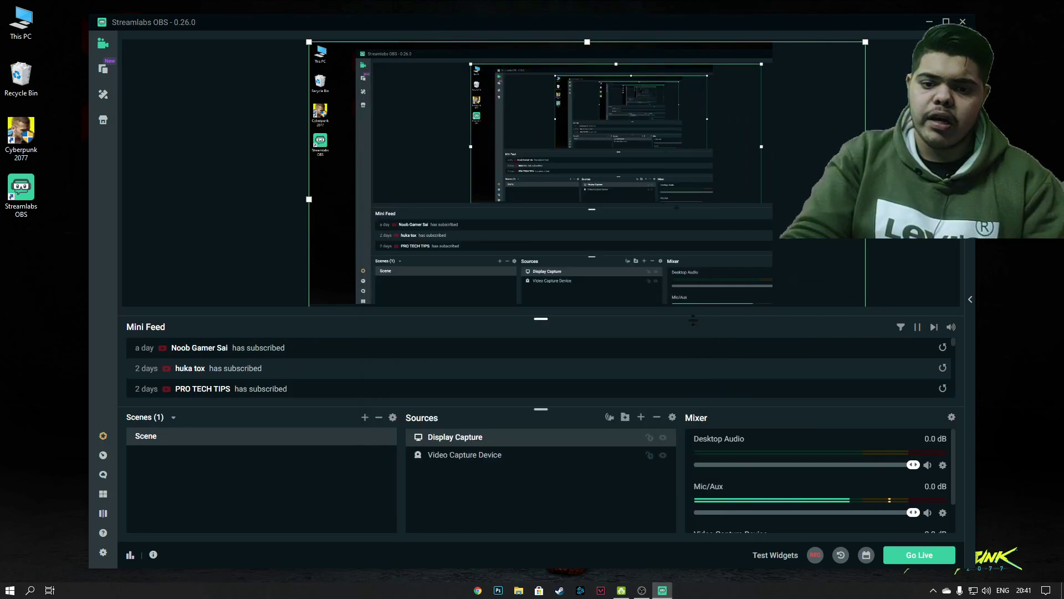
# Step: Fit the Display Capture source to the screen and deselect it
pyautogui.rightClick(527, 445)
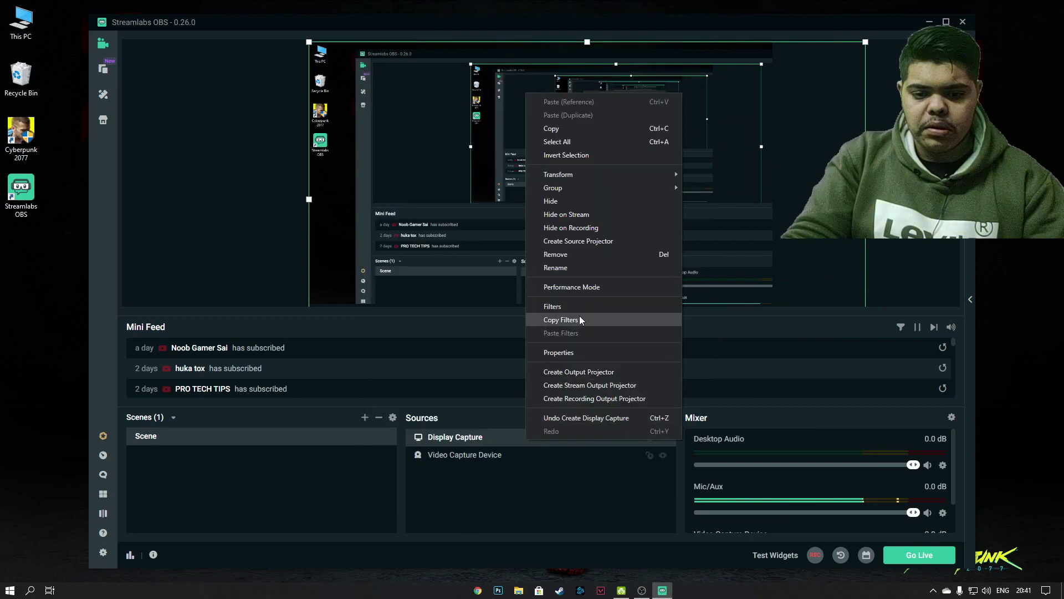
pyautogui.moveTo(591, 172)
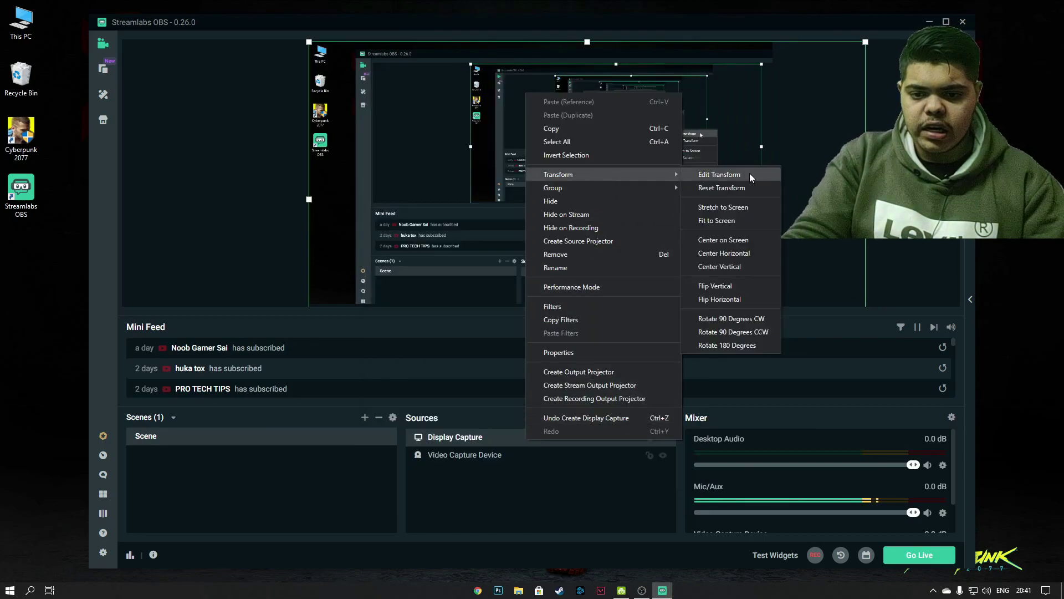
pyautogui.click(748, 219)
pyautogui.click(278, 305)
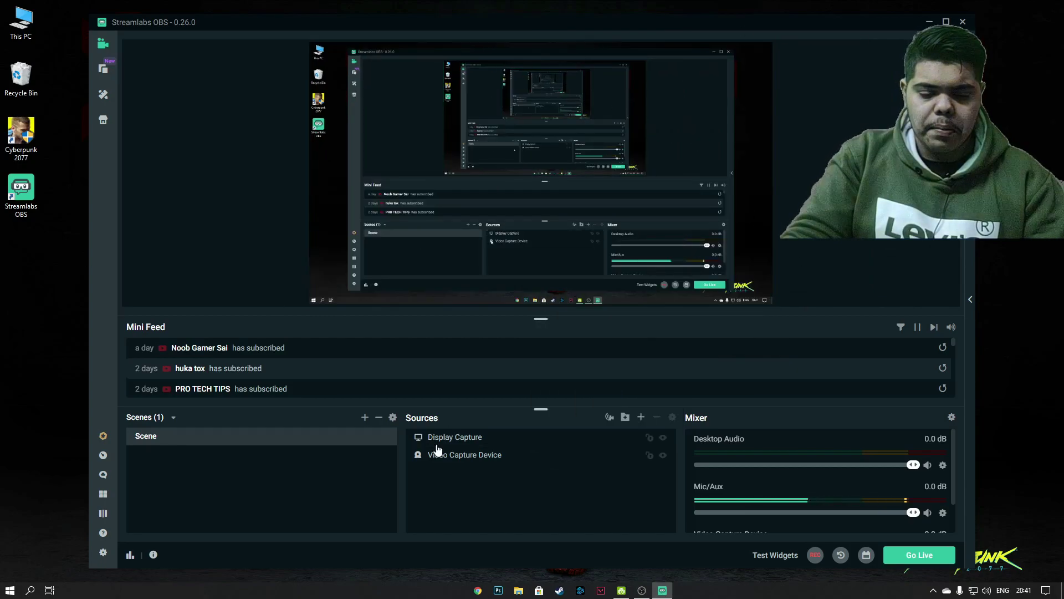
# Step: Open the settings, review the stream destinations, and bring up the output settings
pyautogui.click(103, 553)
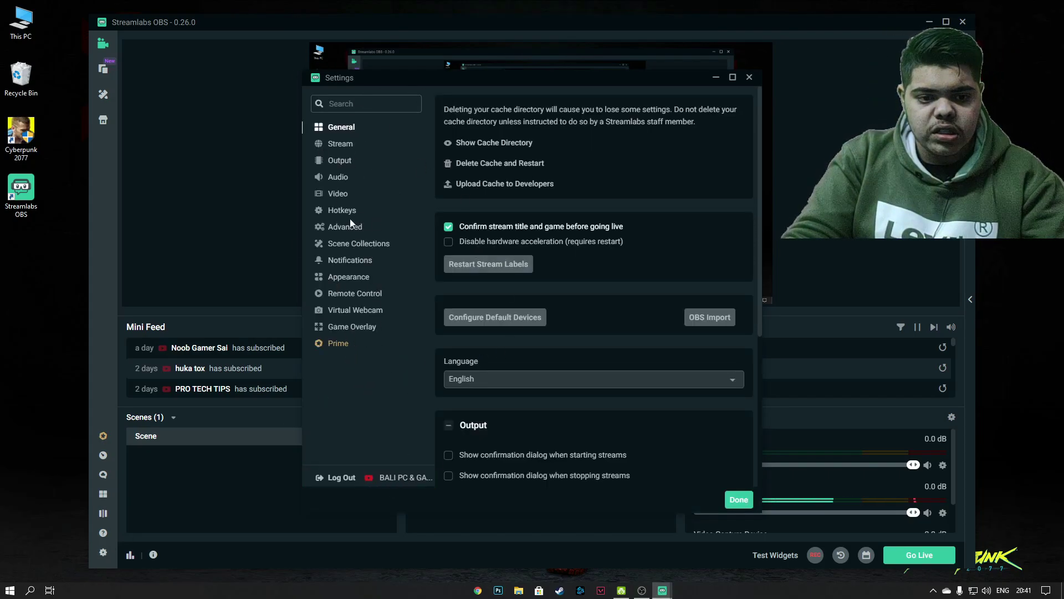
pyautogui.click(351, 148)
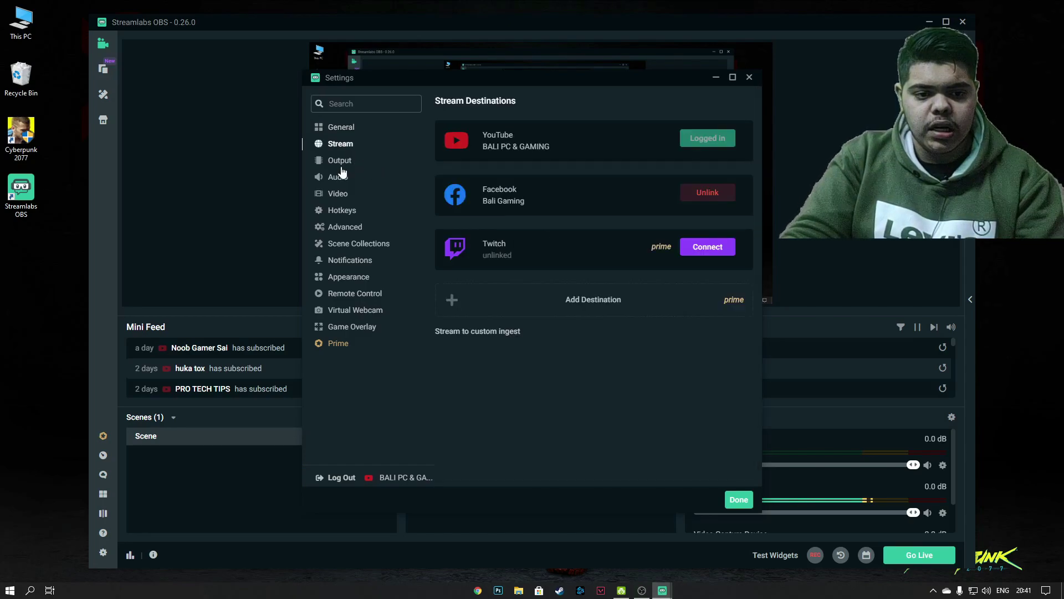
pyautogui.click(341, 165)
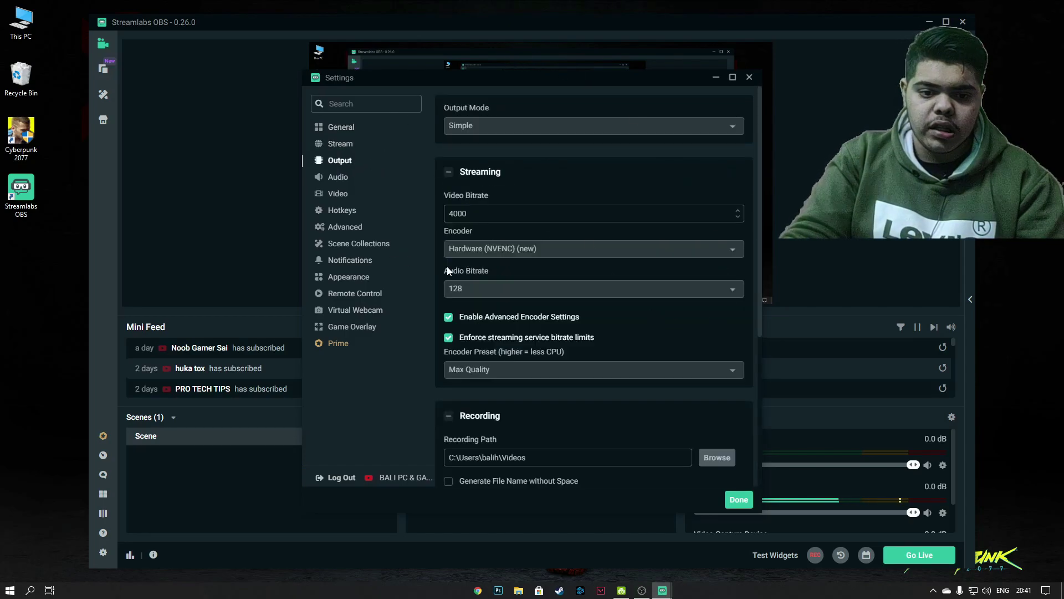
# Step: Try the Software (x264) streaming encoder and return to Hardware (NVENC) (new)
pyautogui.click(551, 245)
pyautogui.click(559, 267)
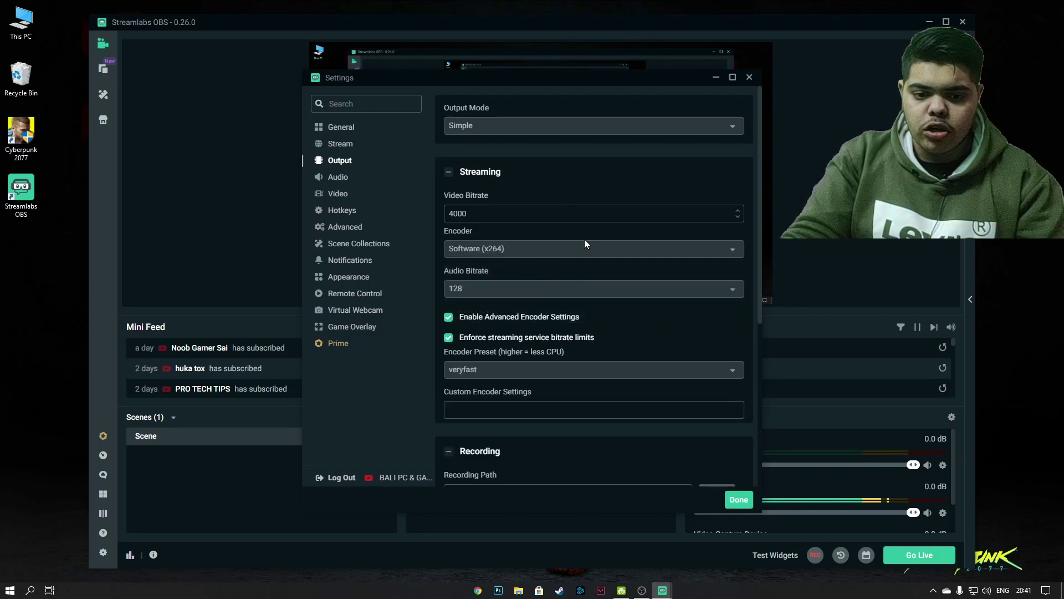
pyautogui.click(521, 248)
pyautogui.click(489, 312)
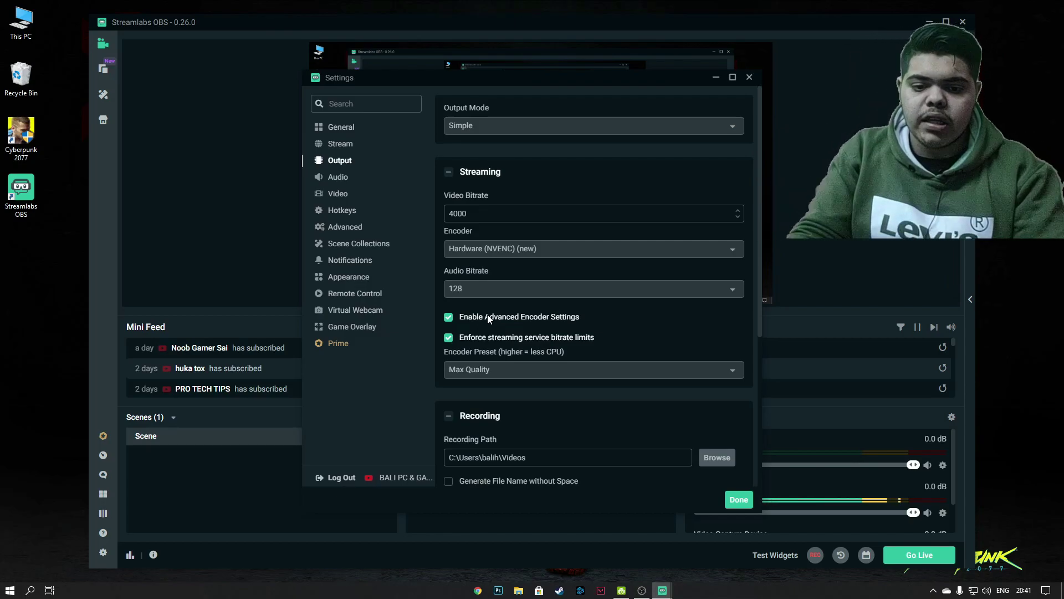
# Step: Look through the recording options, and turn the advanced encoder settings off and on again
pyautogui.scroll(-3, 518, 357)
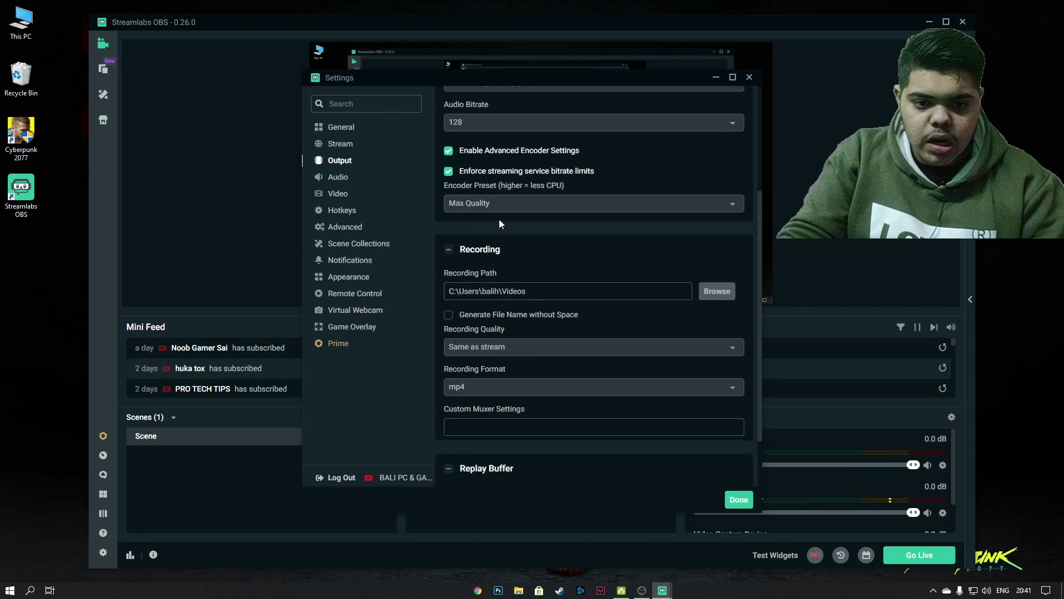
pyautogui.scroll(3, 499, 219)
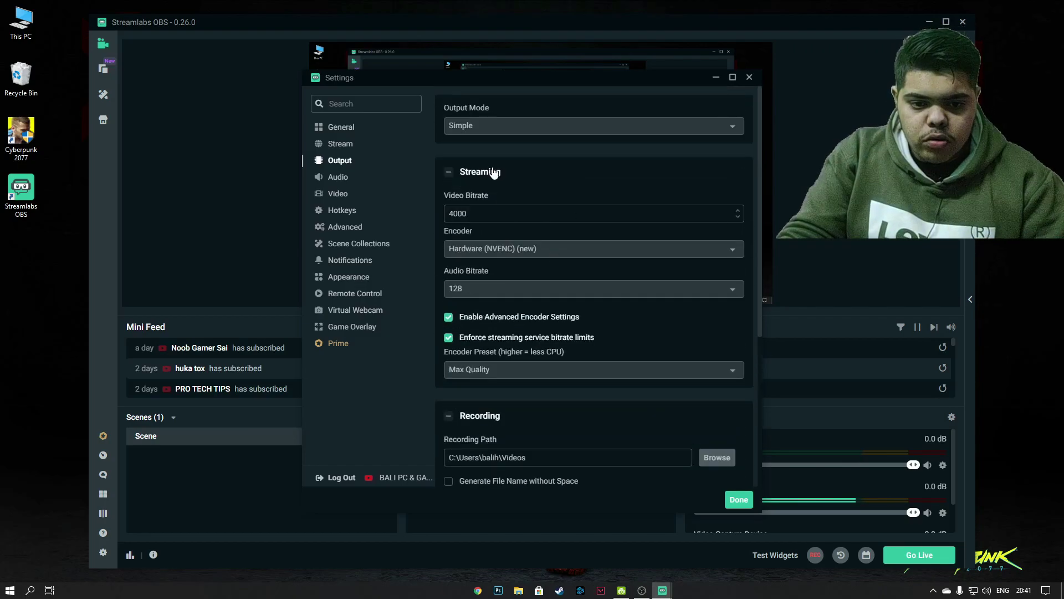
pyautogui.click(449, 318)
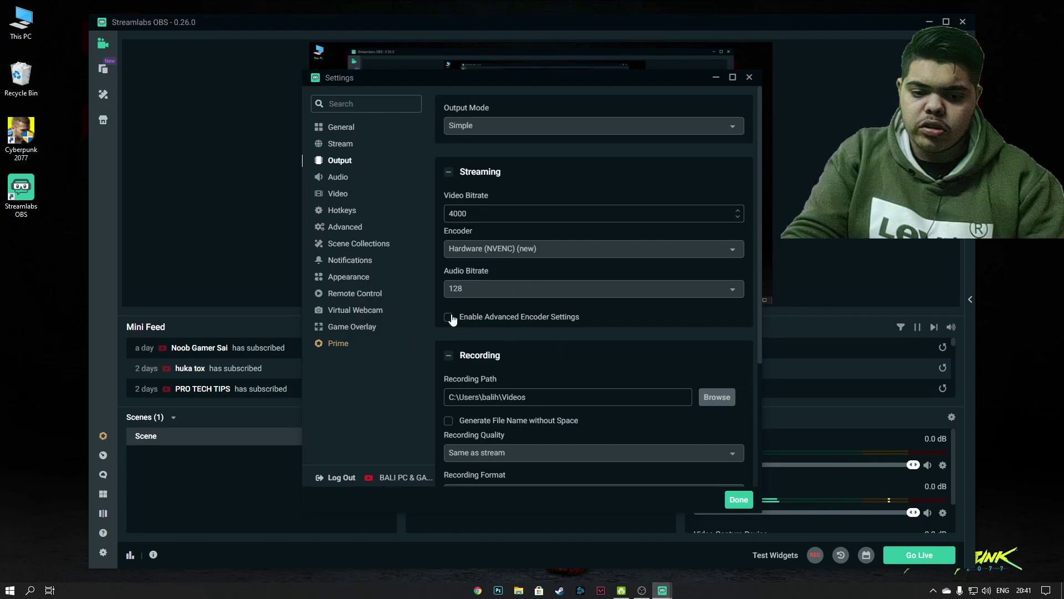
pyautogui.click(449, 318)
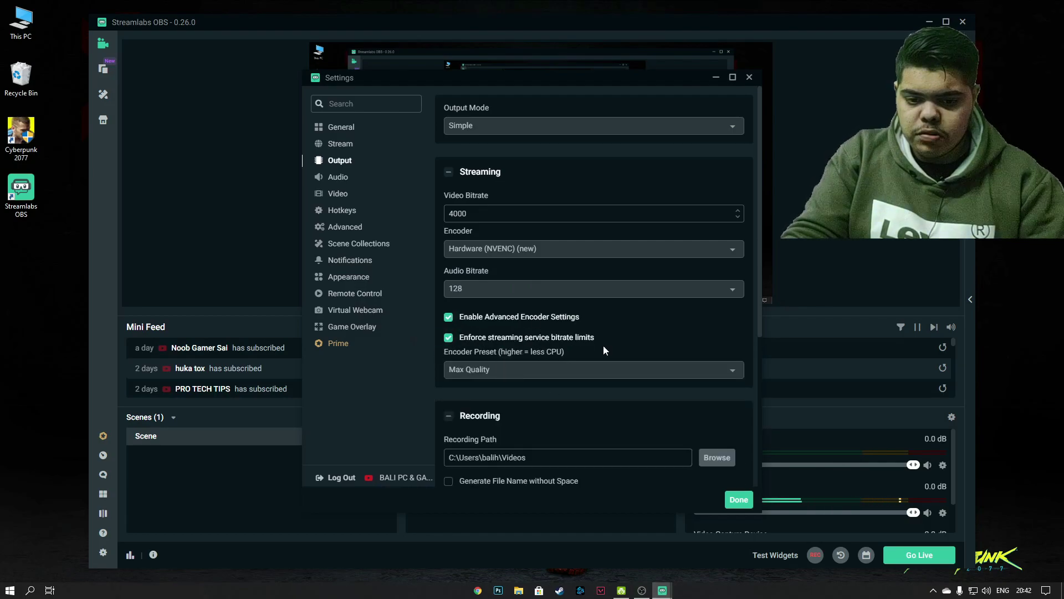
# Step: Try the Quality and Max Performance encoder presets and return to Max Quality
pyautogui.click(517, 369)
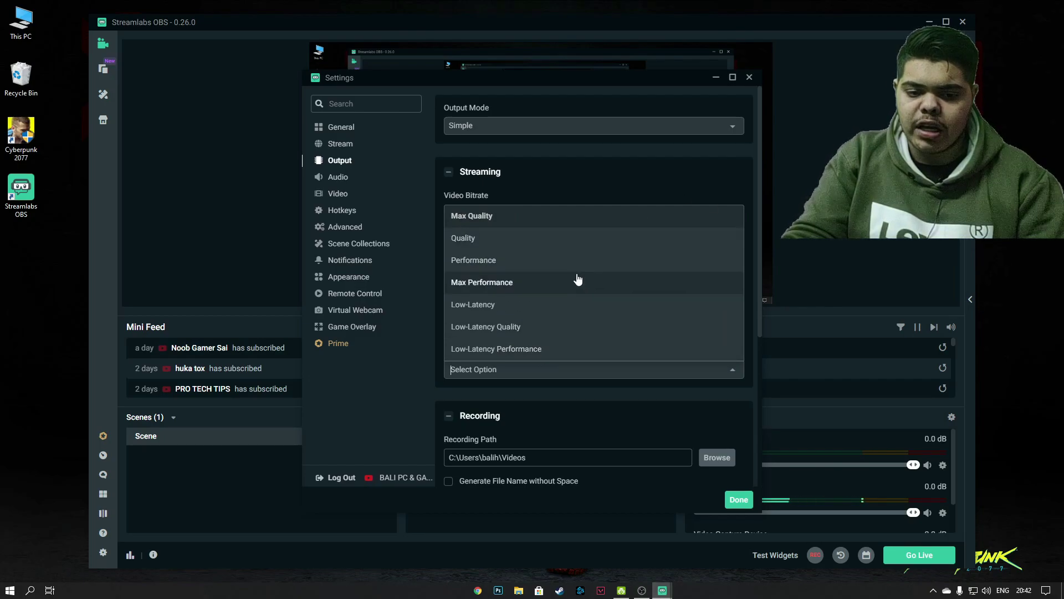
pyautogui.click(596, 240)
pyautogui.click(544, 369)
pyautogui.click(547, 283)
pyautogui.click(556, 368)
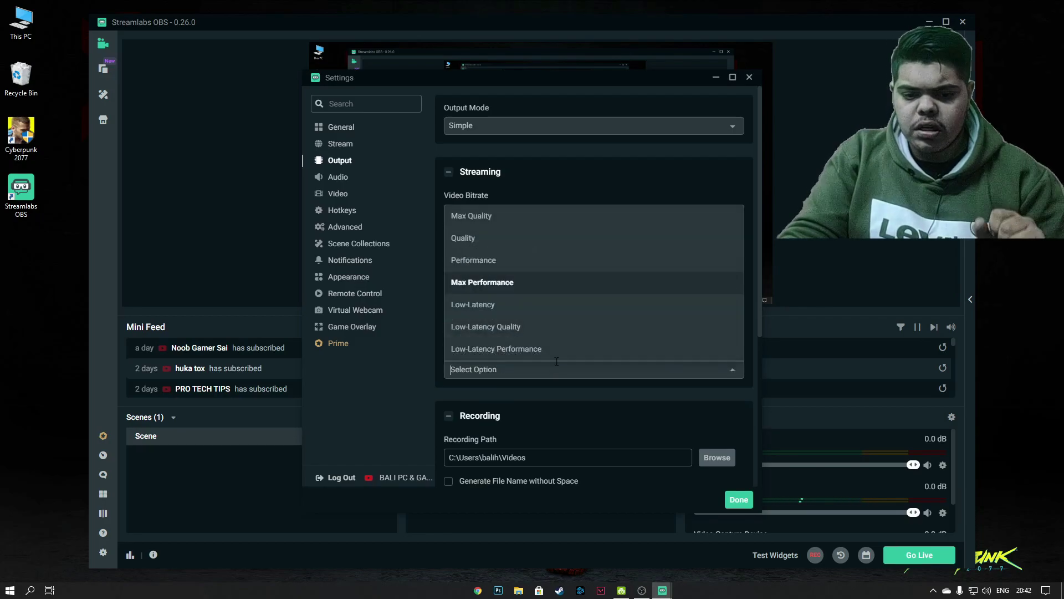
pyautogui.click(561, 221)
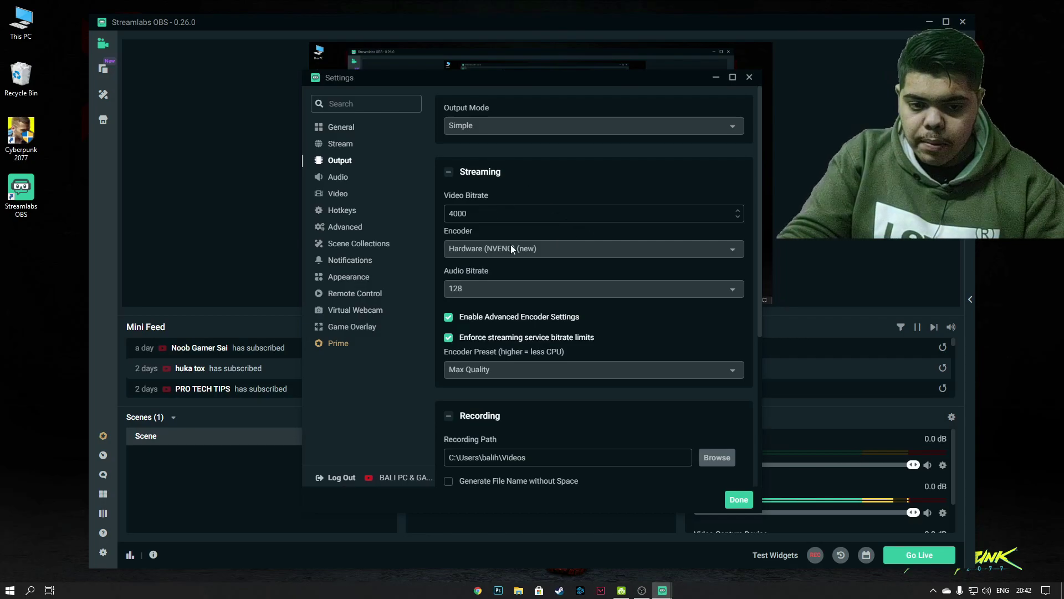
# Step: Switch to Chrome and open Twitch's broadcasting guidelines at stream.twitch.tv/encoding/
pyautogui.click(478, 590)
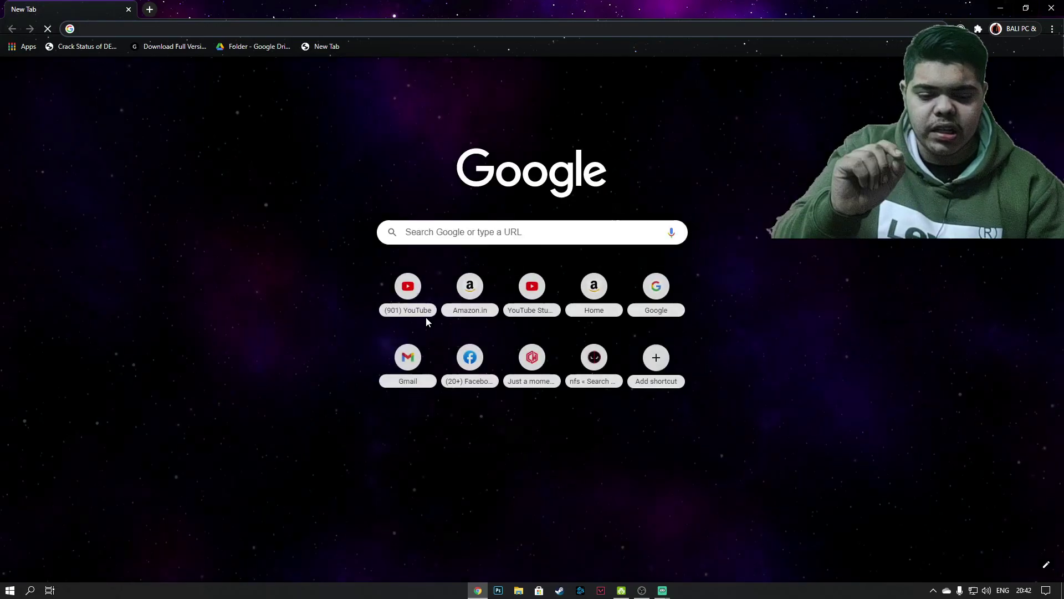
pyautogui.write('twitch.tv/encoding/')
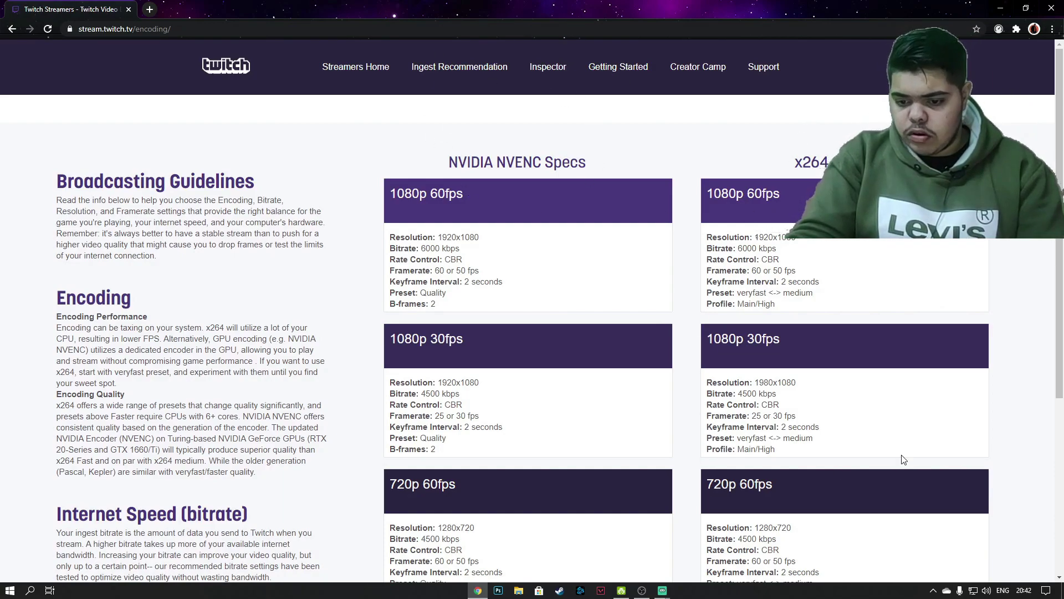
pyautogui.scroll(-1, 903, 459)
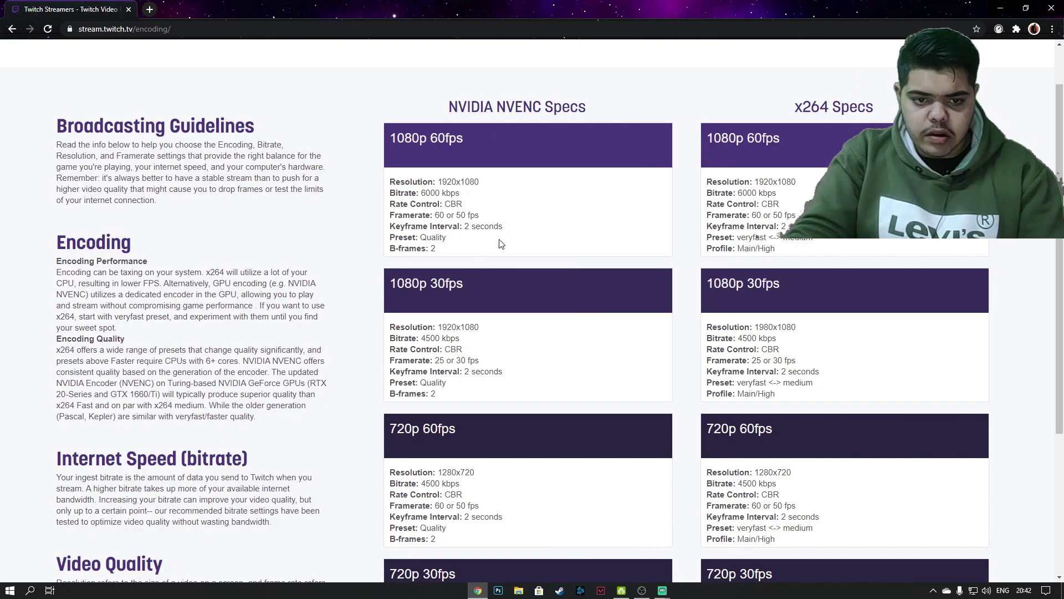
# Step: Check the recommended NVENC bitrate for 1080p 60fps and test the internet speed with the browser extension
pyautogui.moveTo(390, 138); pyautogui.dragTo(480, 142)
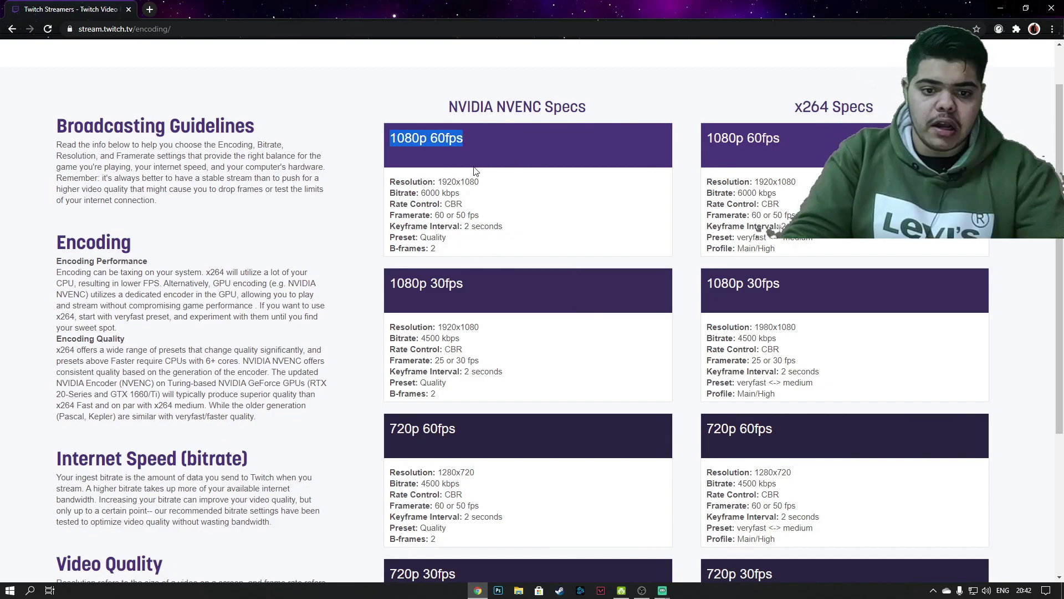
pyautogui.moveTo(421, 192); pyautogui.dragTo(452, 195)
pyautogui.click(433, 197)
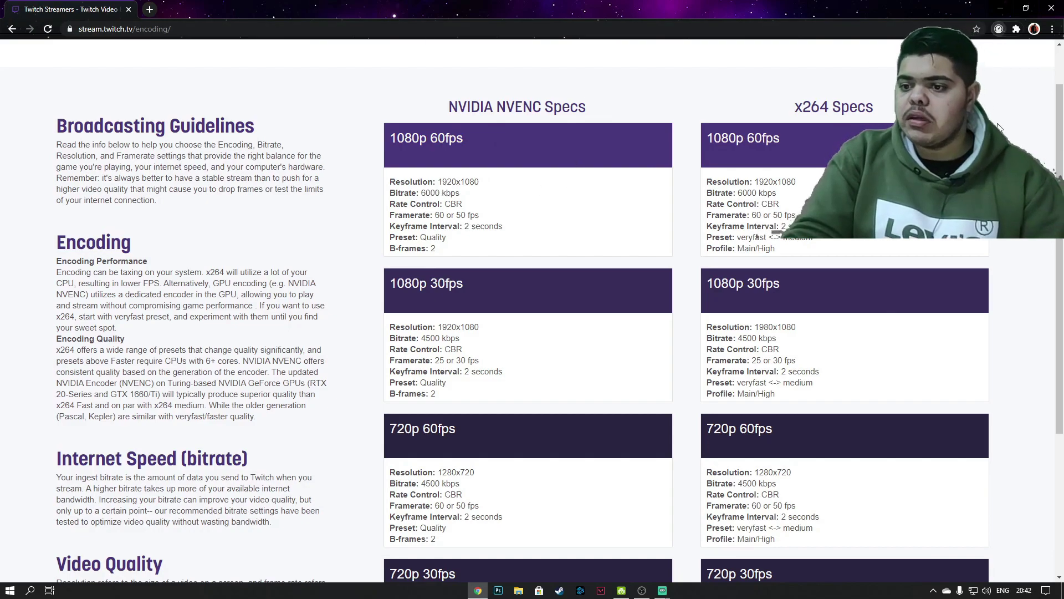
pyautogui.click(999, 29)
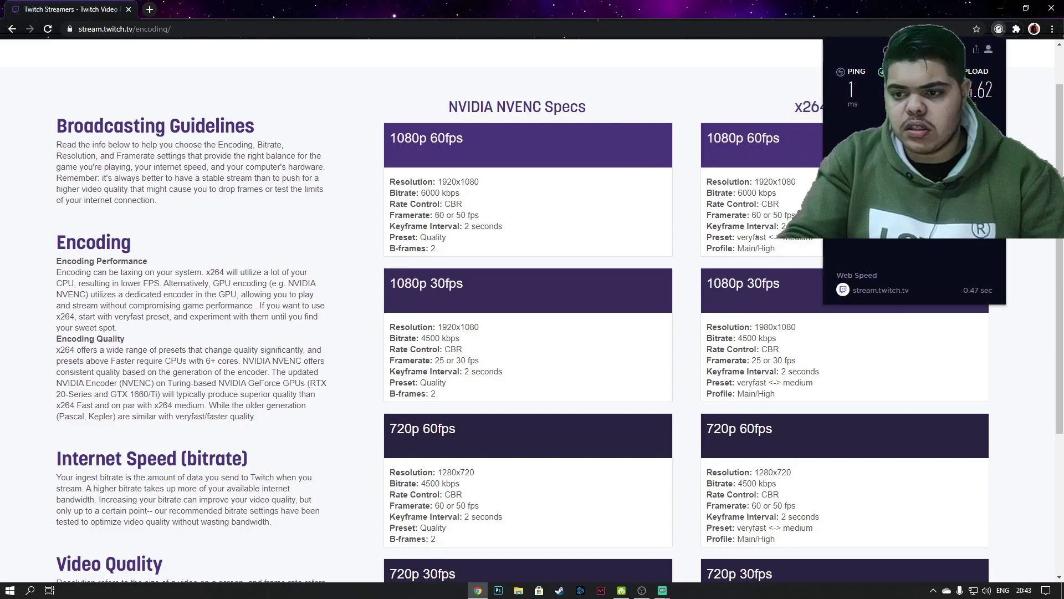
# Step: Compare the recommended NVENC and x264 settings, examining the bitrates for 1080p 30fps, 720p 60fps and 720p 30fps
pyautogui.moveTo(412, 283); pyautogui.dragTo(464, 283)
pyautogui.moveTo(421, 338); pyautogui.dragTo(518, 339)
pyautogui.scroll(-4, 515, 332)
pyautogui.moveTo(447, 268)
pyautogui.mouseDown()
pyautogui.moveTo(510, 286)
pyautogui.moveTo(427, 268)
pyautogui.moveTo(460, 268)
pyautogui.moveTo(431, 268)
pyautogui.moveTo(463, 279)
pyautogui.mouseUp()
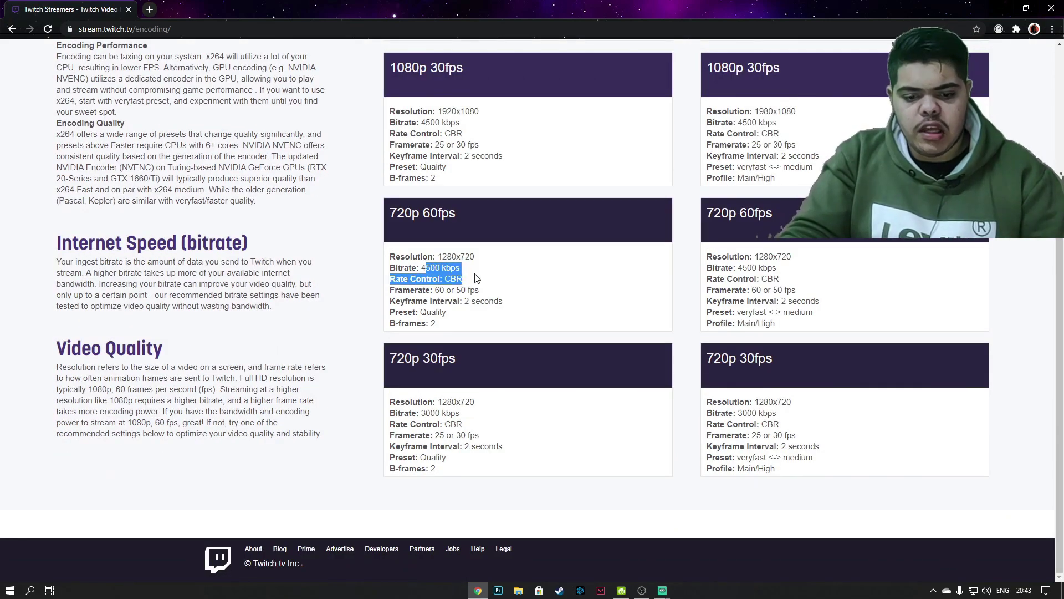
pyautogui.moveTo(438, 402); pyautogui.dragTo(390, 401)
pyautogui.click(431, 414)
pyautogui.tripleClick(428, 272)
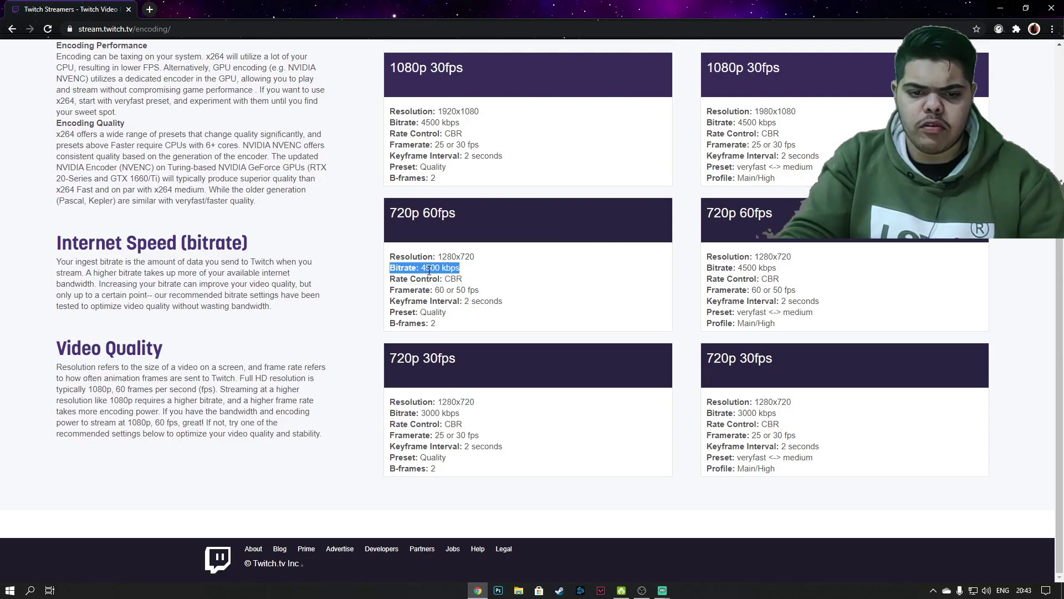
pyautogui.click(608, 314)
pyautogui.scroll(5, 609, 313)
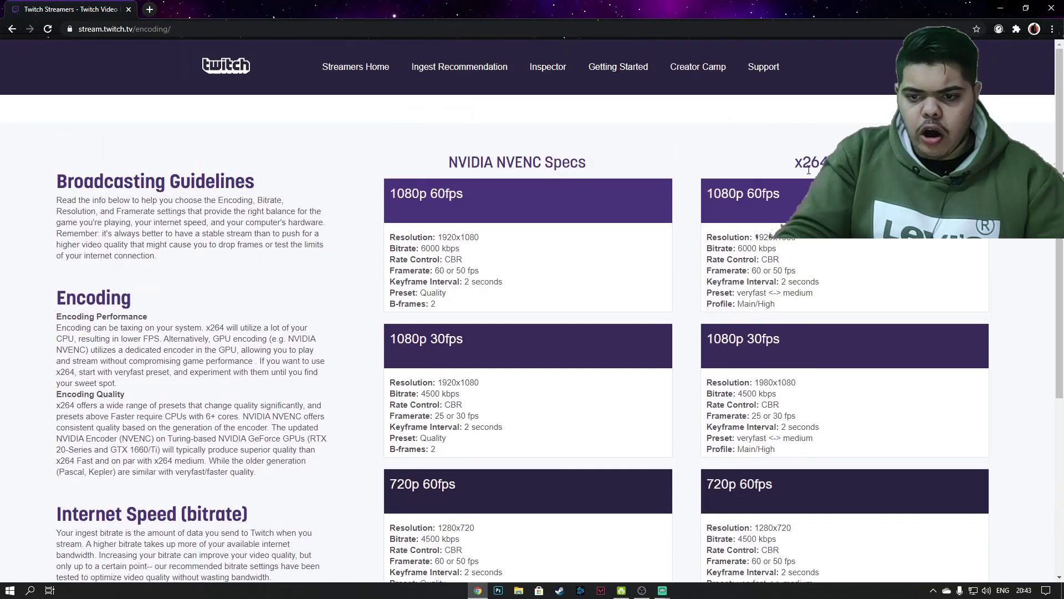
pyautogui.scroll(-5, 810, 248)
pyautogui.scroll(5, 532, 310)
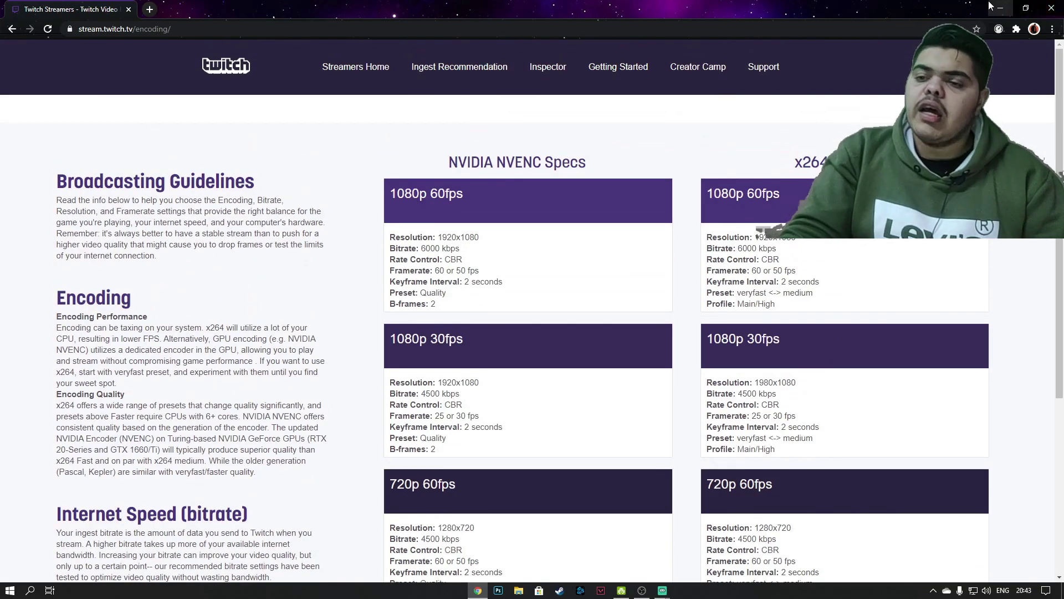
# Step: Switch back to Streamlabs OBS and review the output settings and the audio sample rate and device options
pyautogui.click(990, 4)
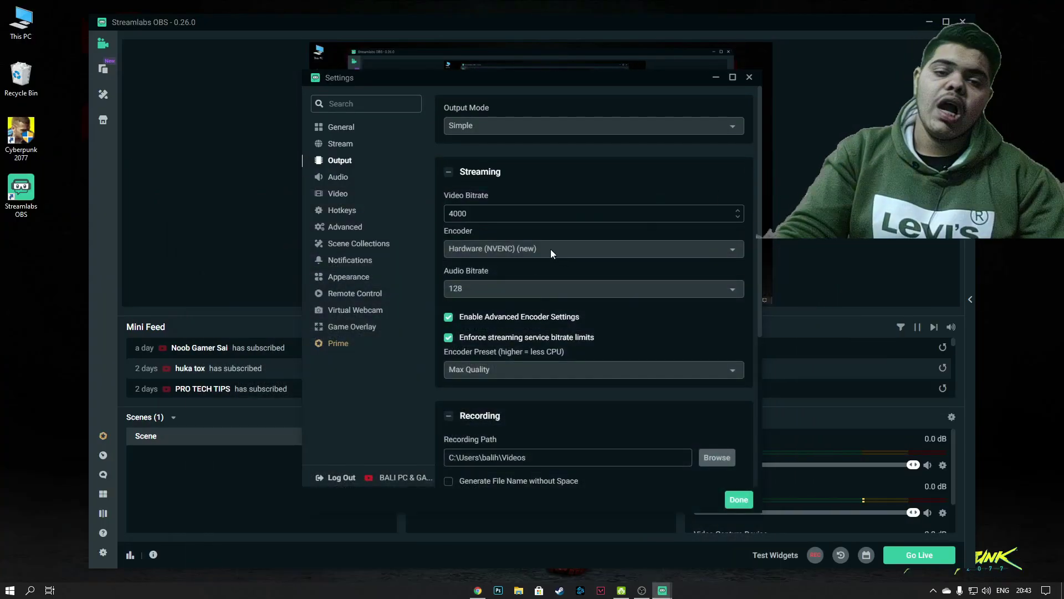
pyautogui.scroll(-6, 509, 272)
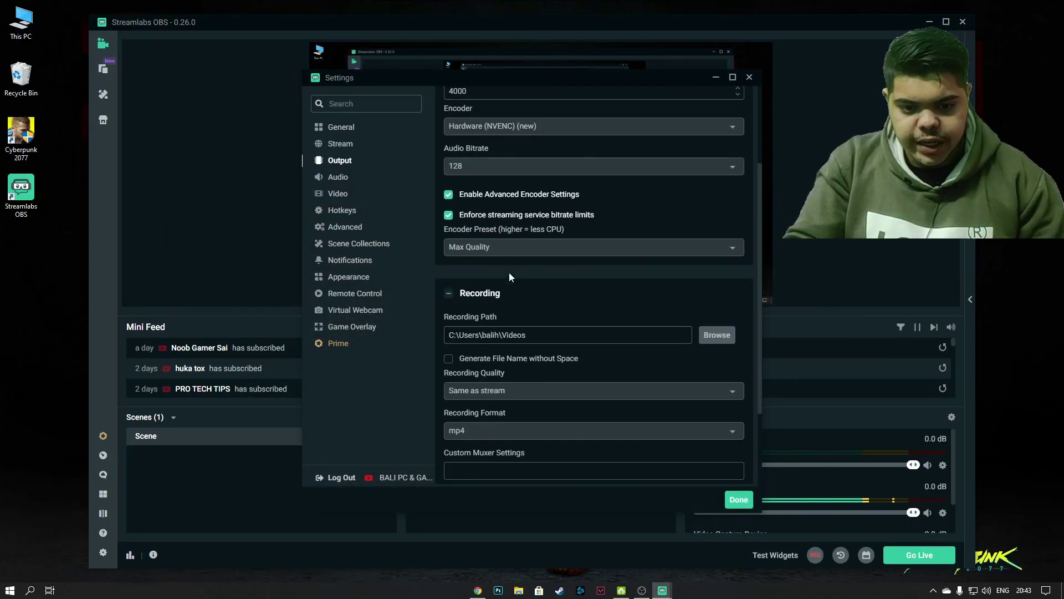
pyautogui.scroll(6, 518, 281)
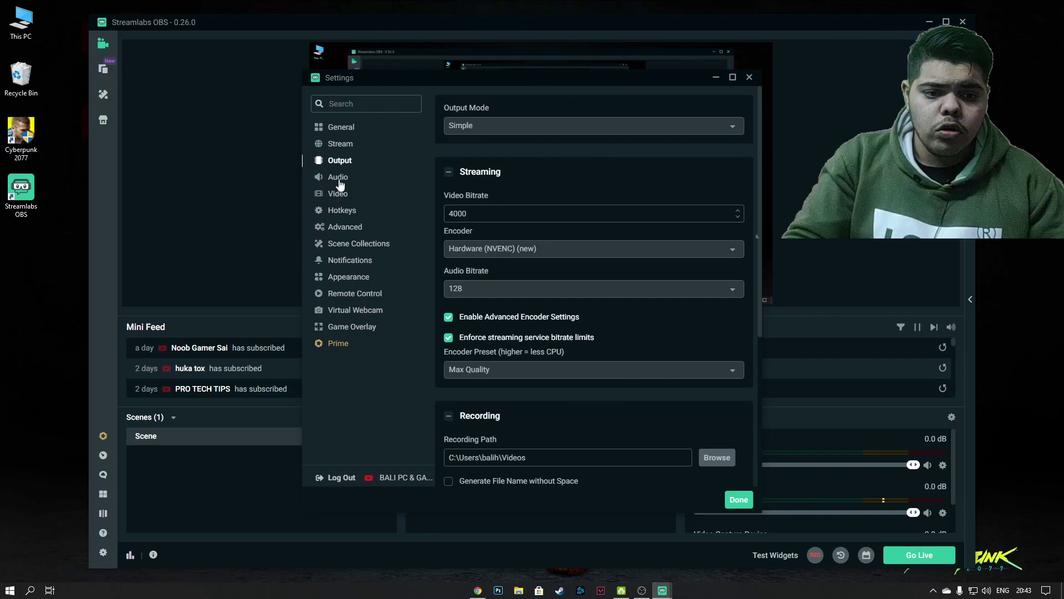
pyautogui.click(334, 178)
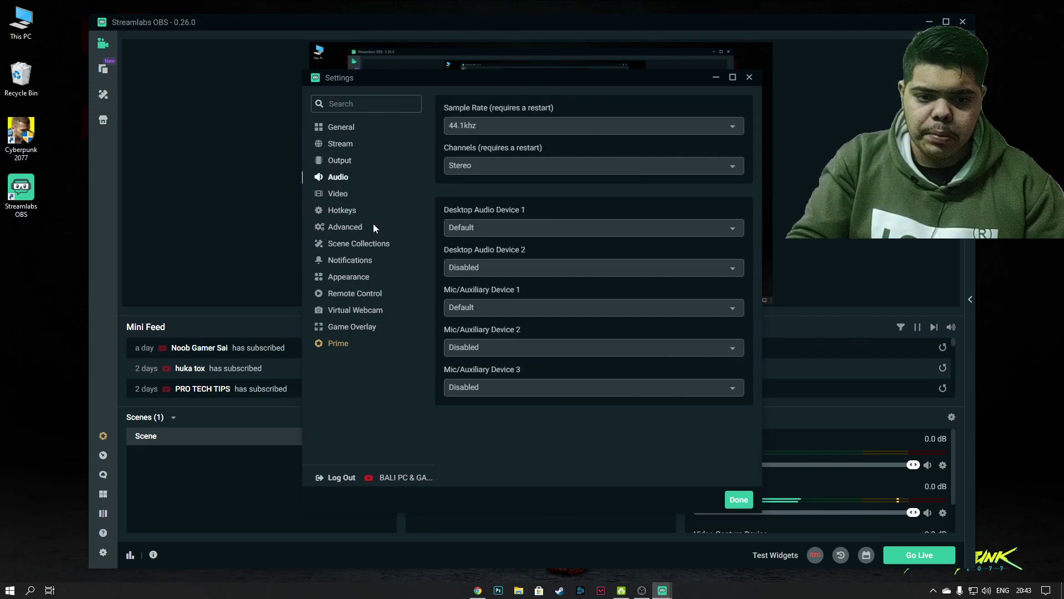
pyautogui.click(536, 123)
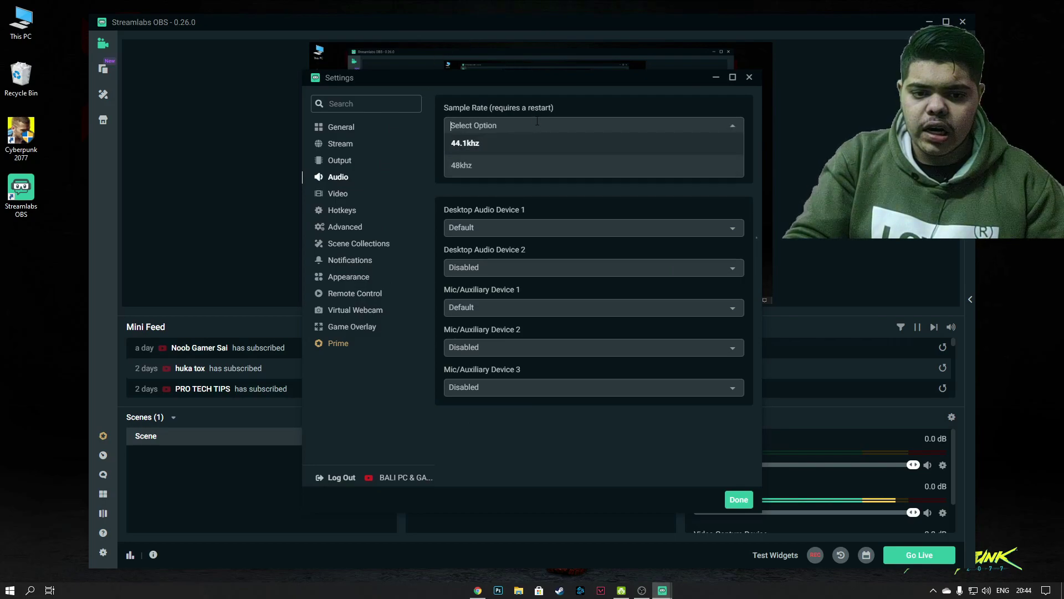
pyautogui.click(527, 223)
pyautogui.click(530, 340)
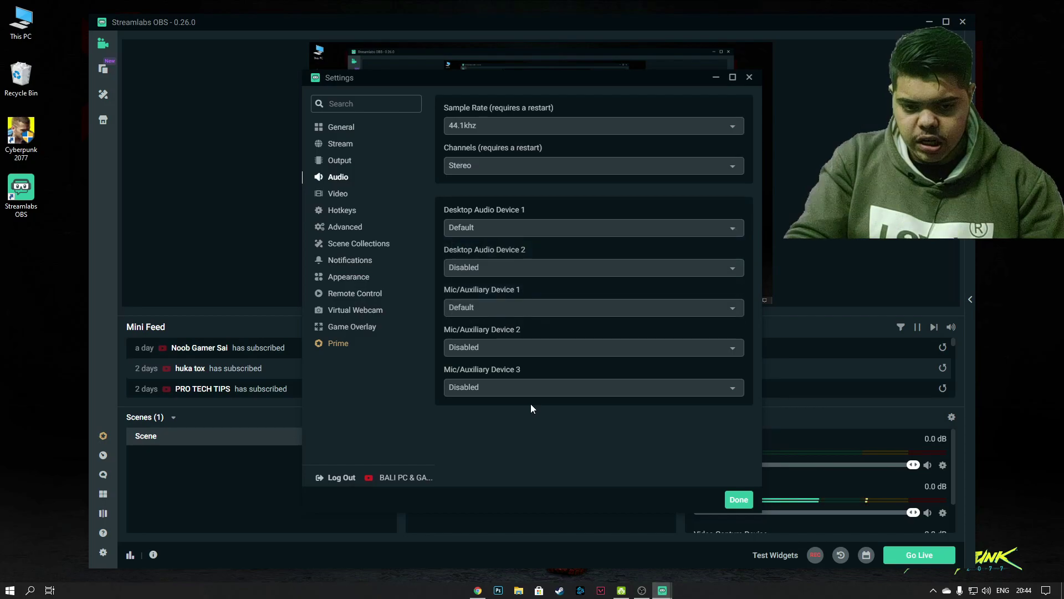
# Step: Set the base canvas resolution to 1920x1080 in the video settings
pyautogui.click(348, 194)
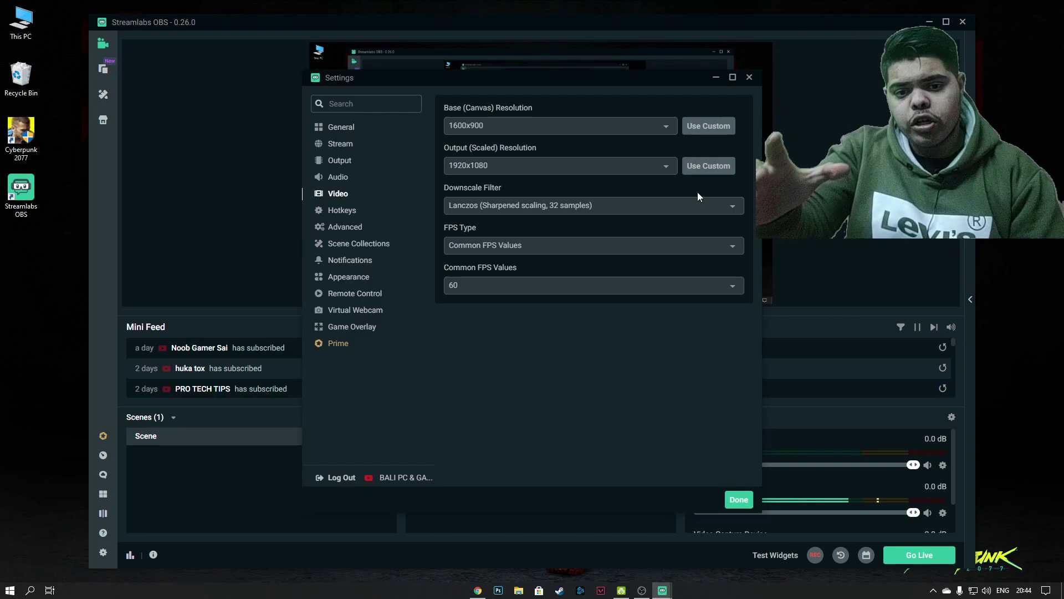
pyautogui.click(646, 125)
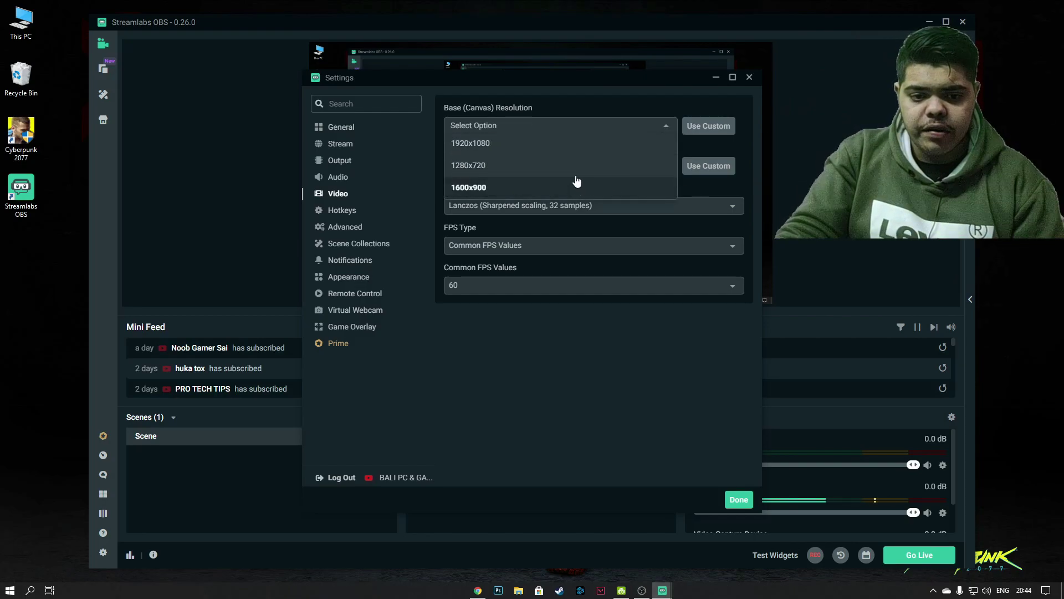
pyautogui.click(570, 147)
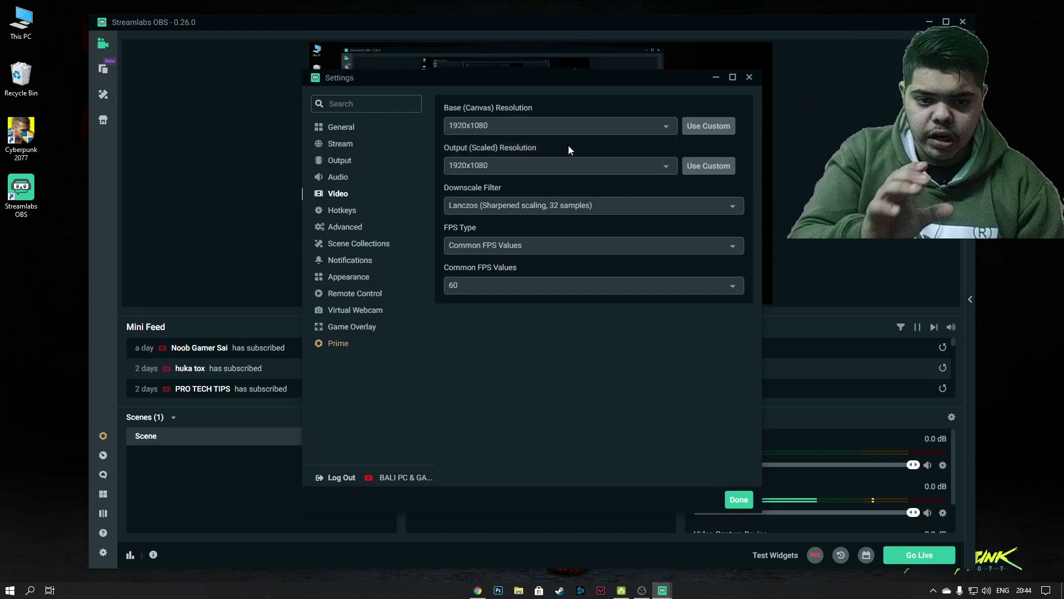
# Step: Try 1280x720 as the output resolution and return it to 1920x1080
pyautogui.click(541, 163)
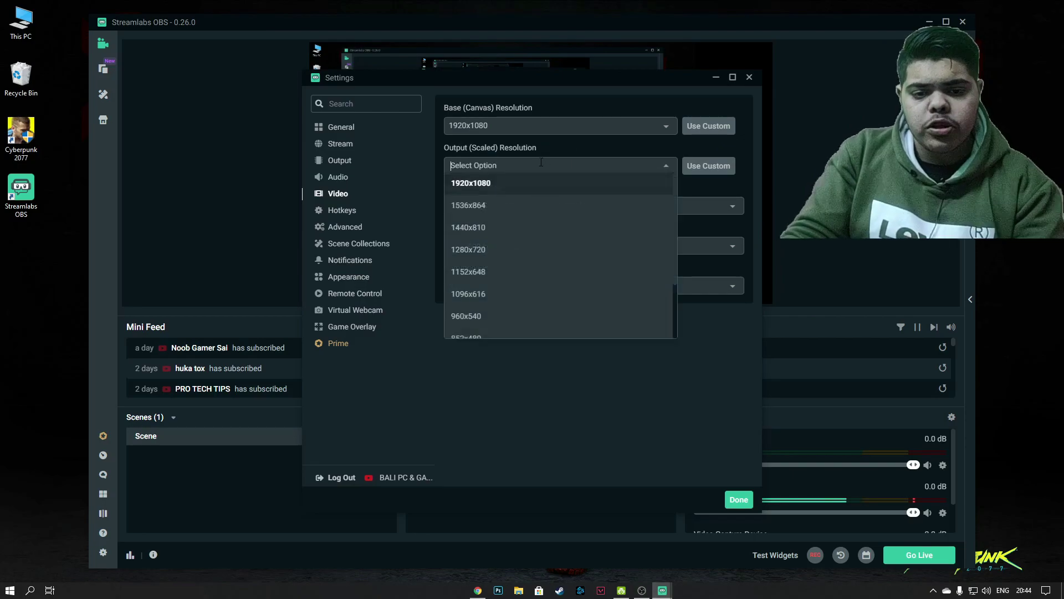
pyautogui.click(520, 249)
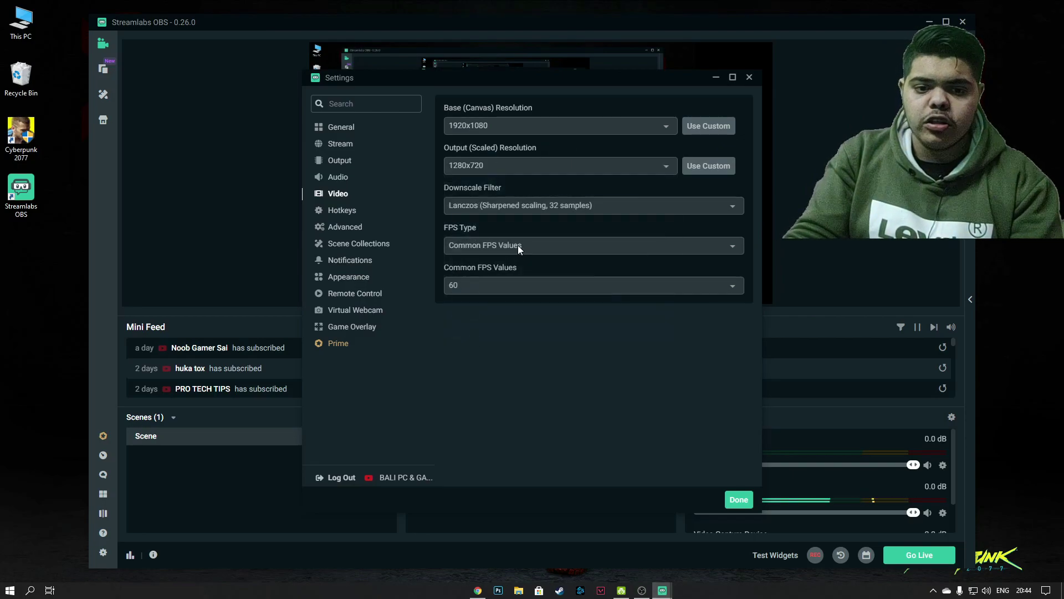
pyautogui.click(568, 165)
pyautogui.click(562, 185)
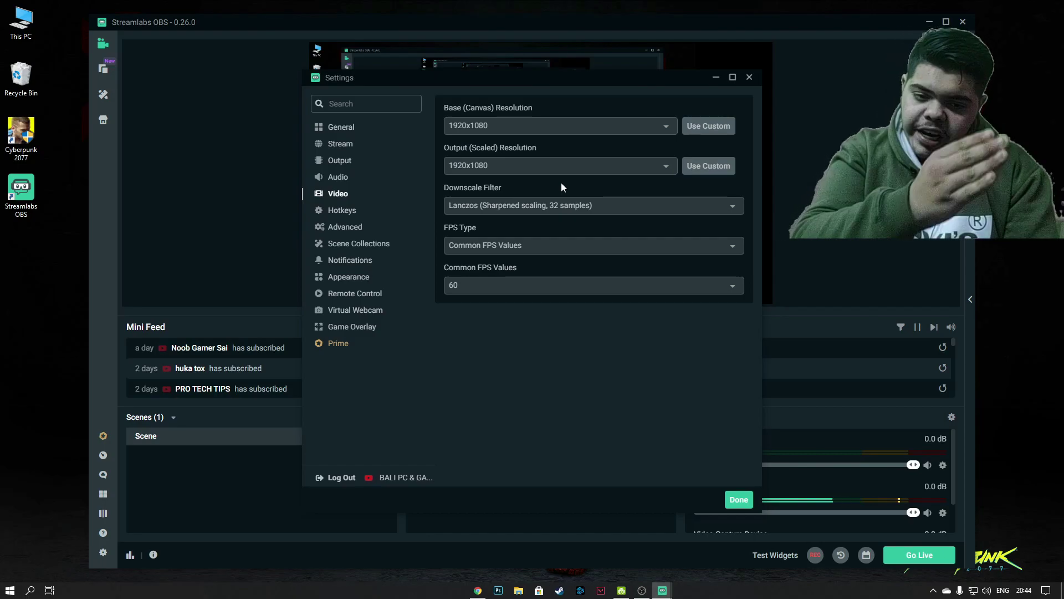
# Step: Compare the downscale filter options and select Lanczos (Sharpened scaling, 32 samples)
pyautogui.click(571, 205)
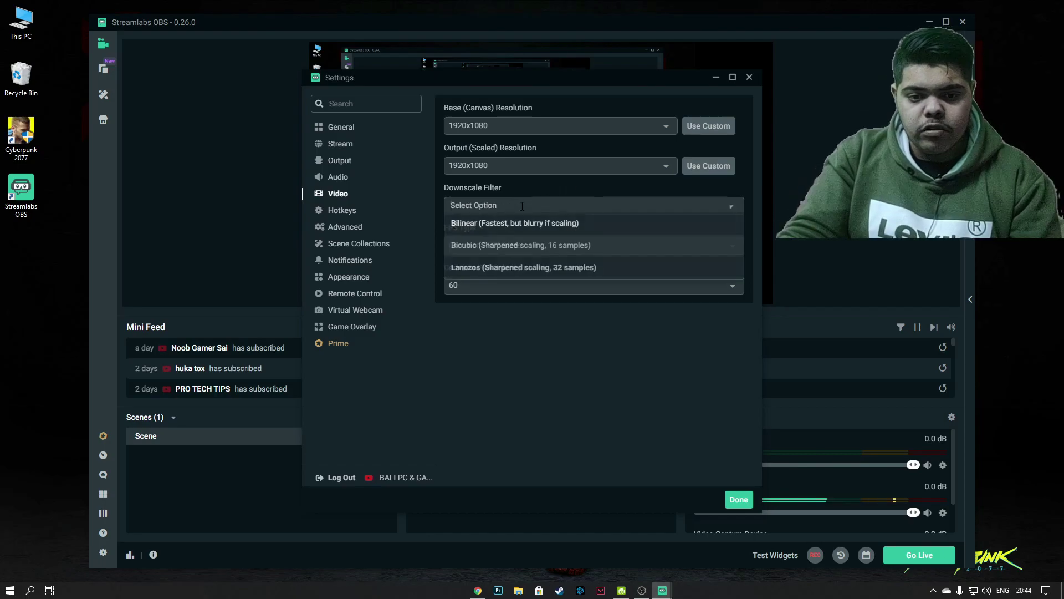
pyautogui.click(554, 265)
pyautogui.click(582, 206)
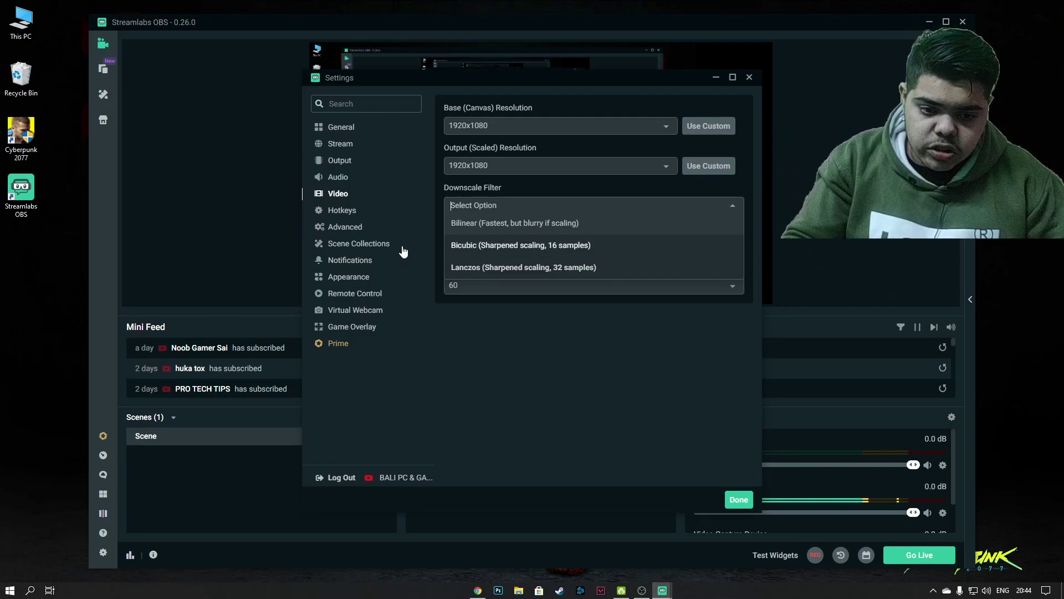
pyautogui.click(497, 267)
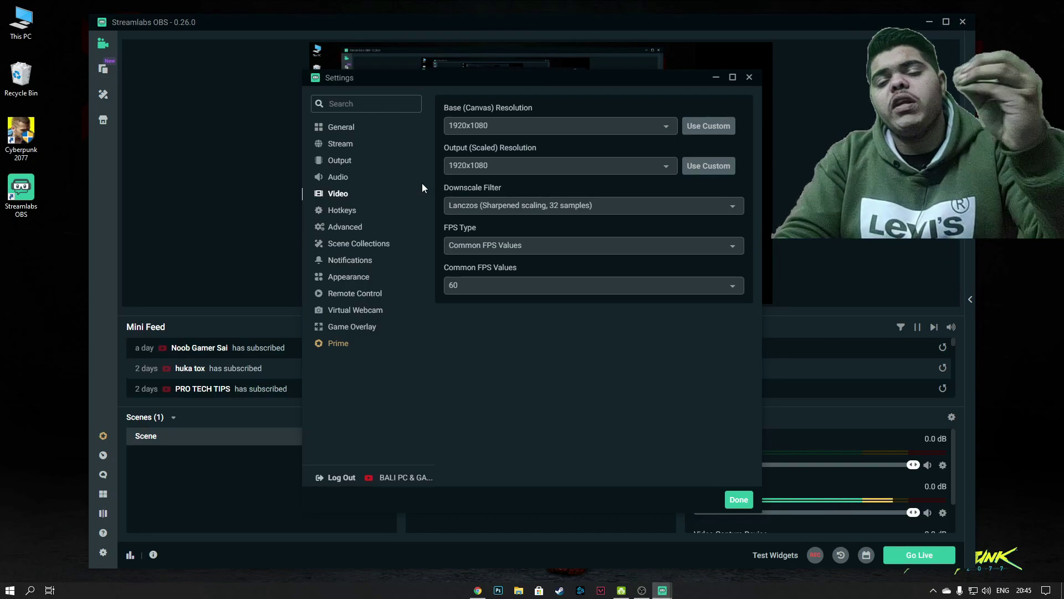
# Step: Try 30 as the common FPS value and return it to 60
pyautogui.click(464, 291)
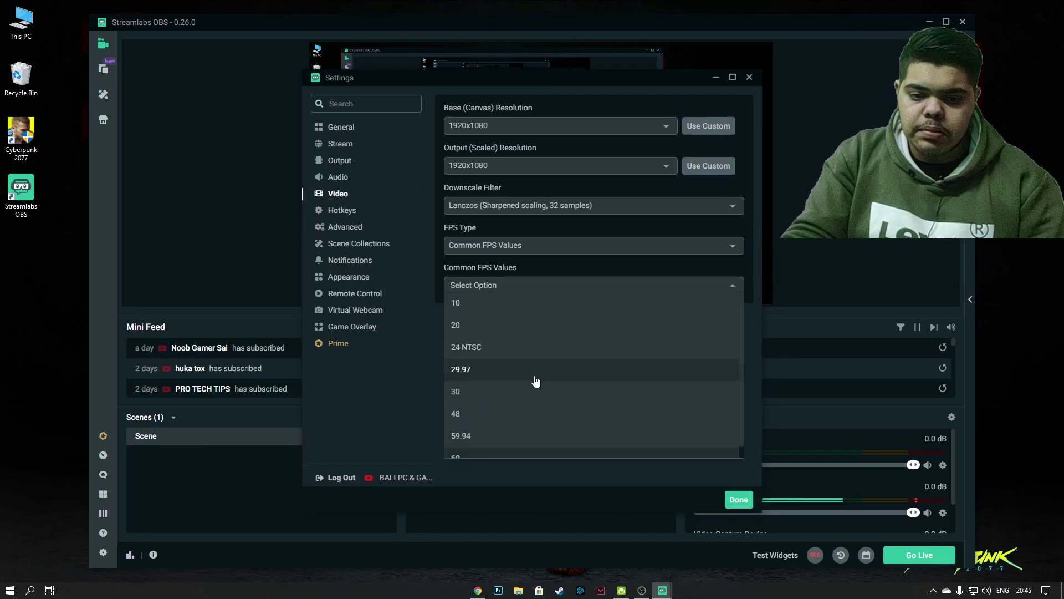
pyautogui.click(457, 384)
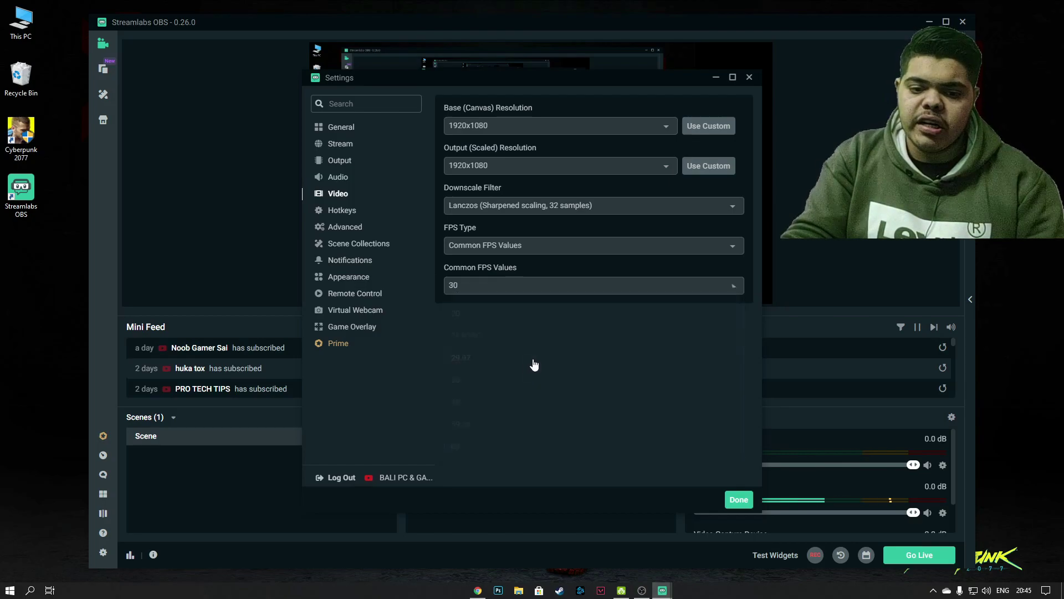
pyautogui.click(538, 290)
pyautogui.click(471, 448)
pyautogui.click(551, 290)
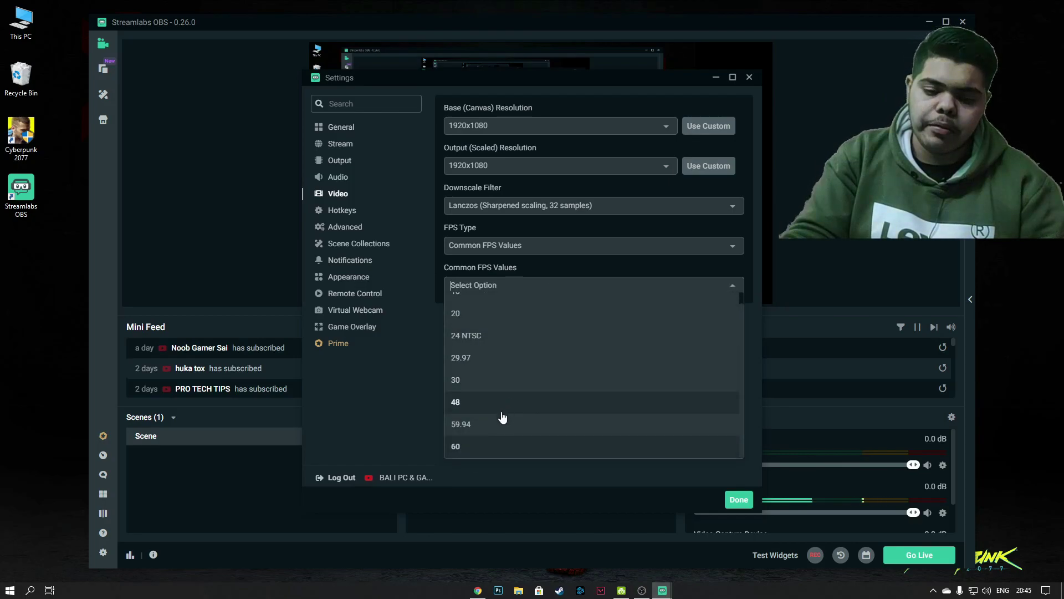
pyautogui.click(485, 452)
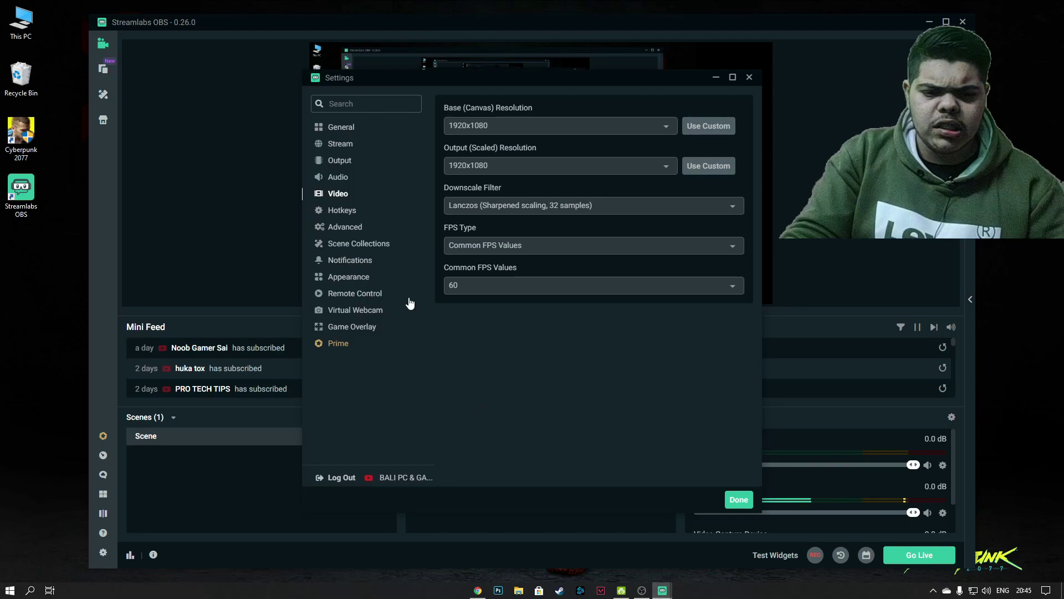
# Step: Examine the advanced settings, from the process priority options through recording, stream delay and automatic reconnect to network
pyautogui.click(345, 228)
pyautogui.click(590, 152)
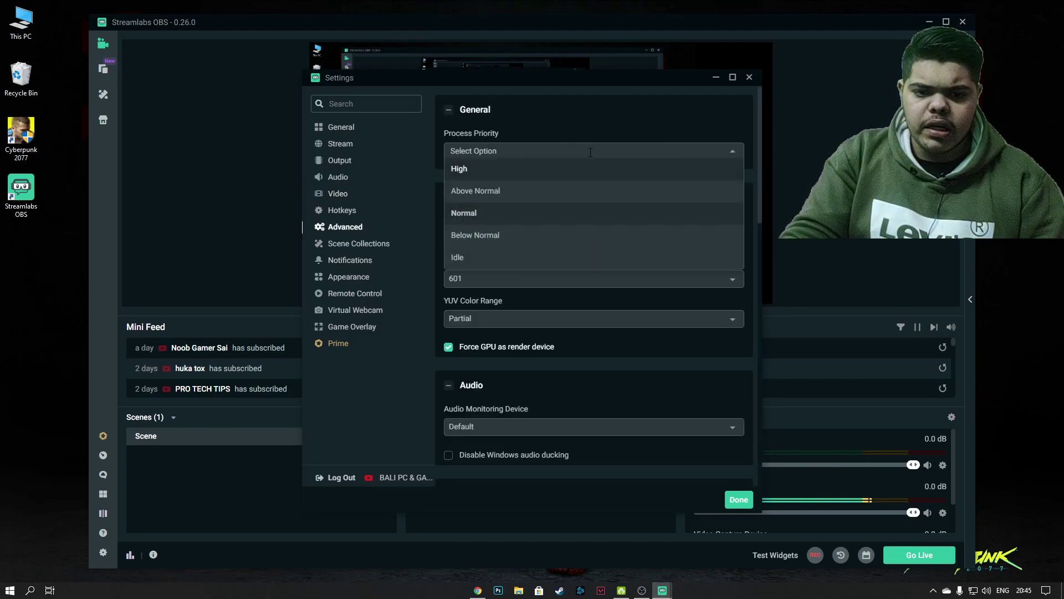
pyautogui.click(731, 156)
pyautogui.scroll(-5, 629, 264)
pyautogui.scroll(-4, 640, 308)
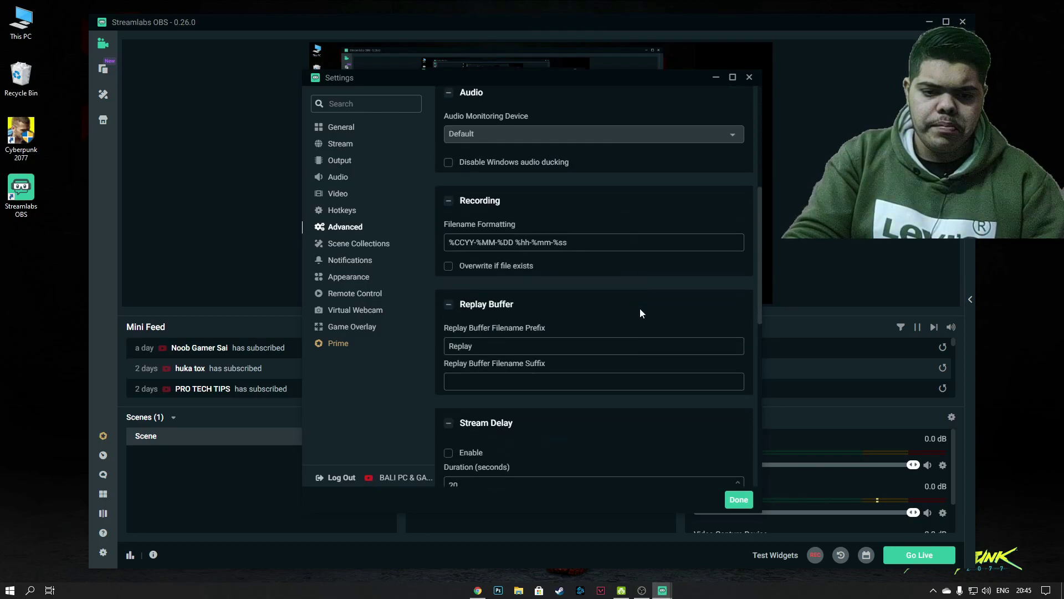
pyautogui.scroll(-2, 638, 308)
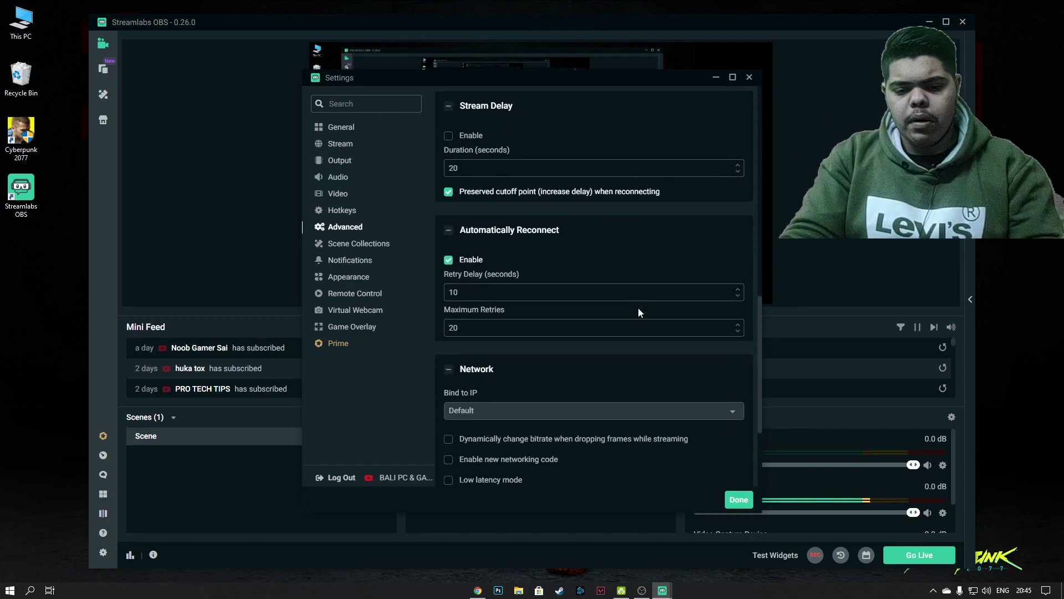
pyautogui.scroll(-3, 638, 308)
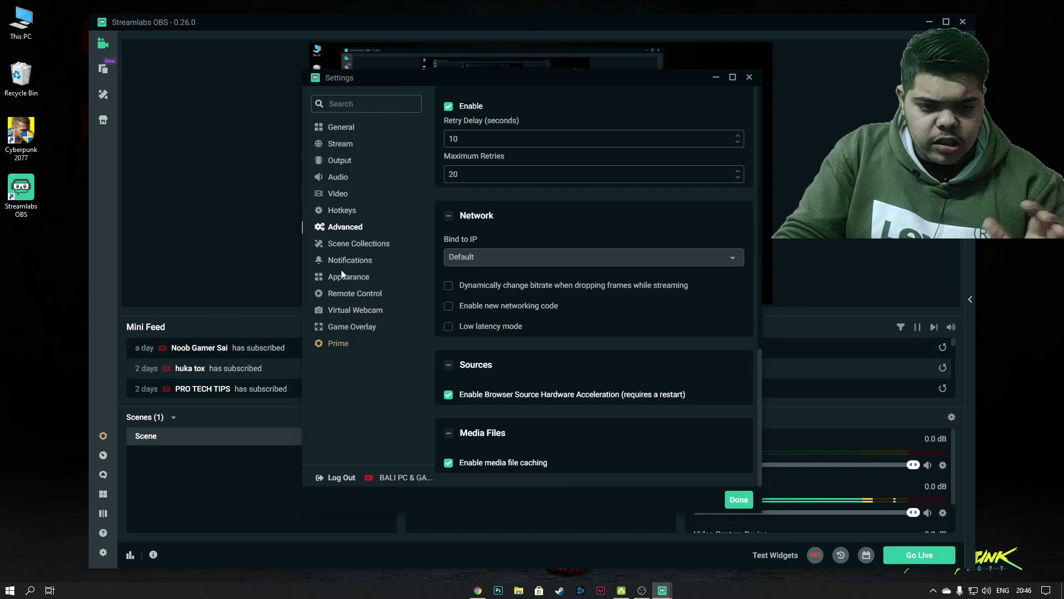
# Step: Look over the hotkey, audio, output, remote control and scene collection settings and close the settings window
pyautogui.click(344, 211)
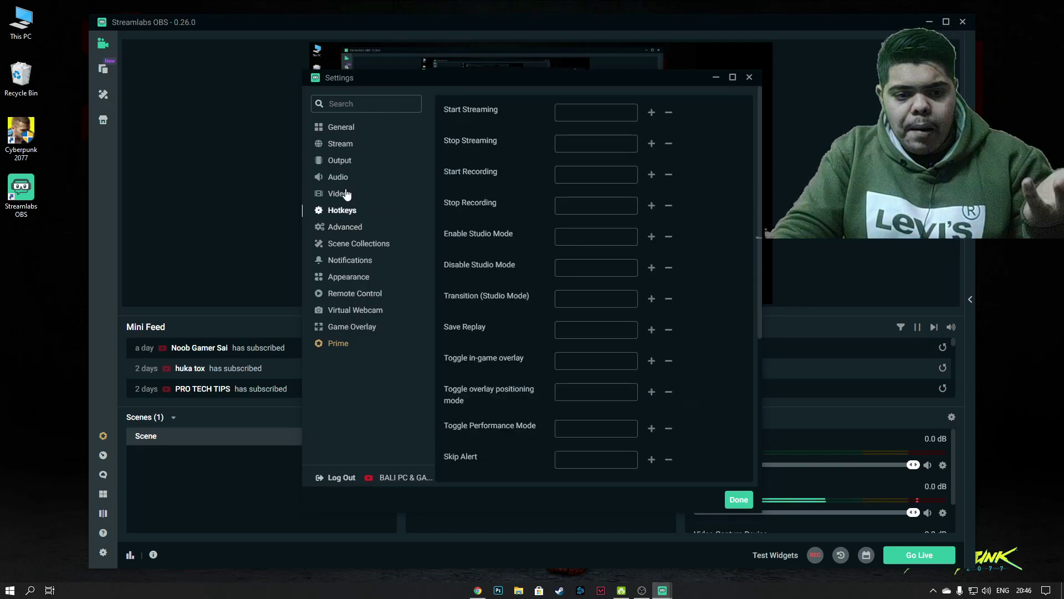
pyautogui.click(346, 190)
pyautogui.click(344, 184)
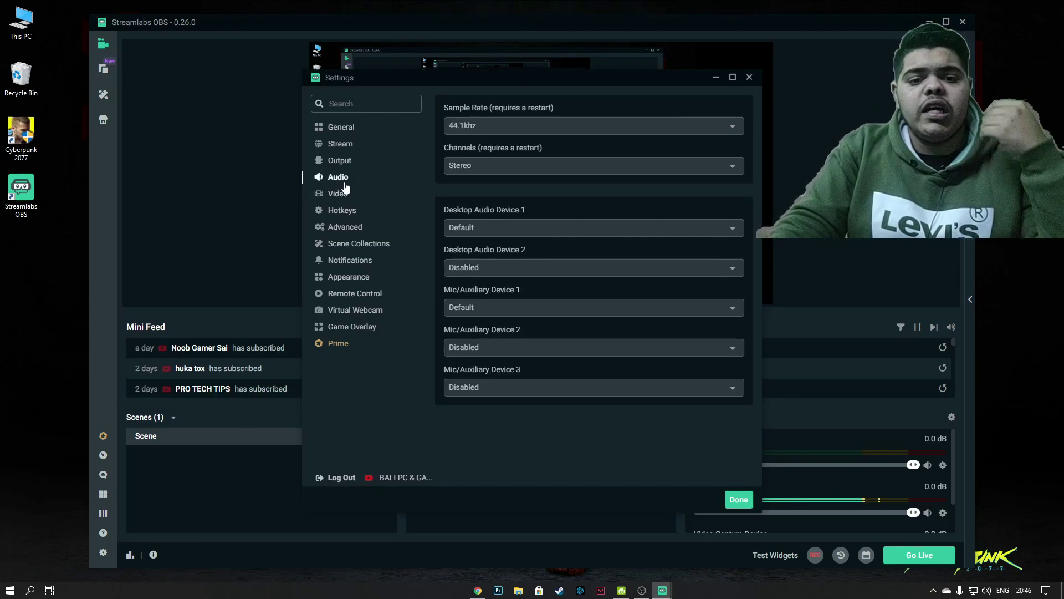
pyautogui.click(339, 161)
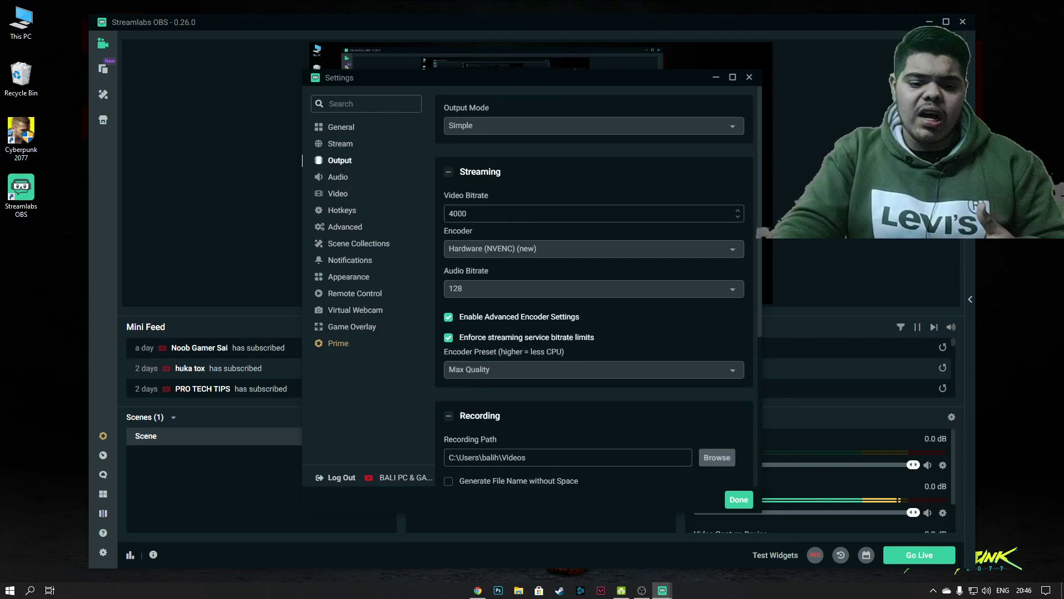
pyautogui.scroll(-5, 652, 190)
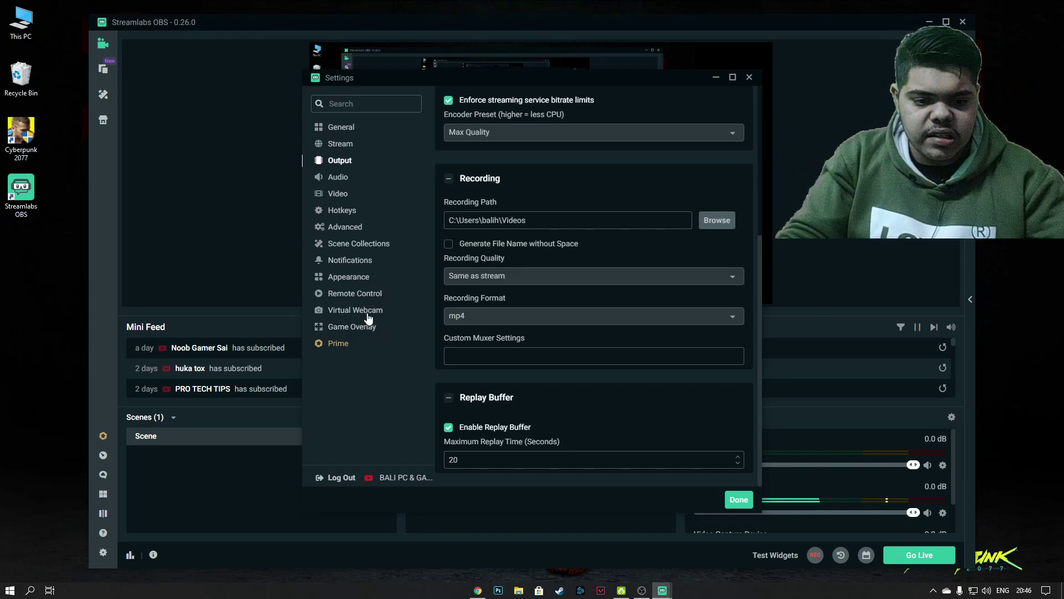
pyautogui.click(363, 295)
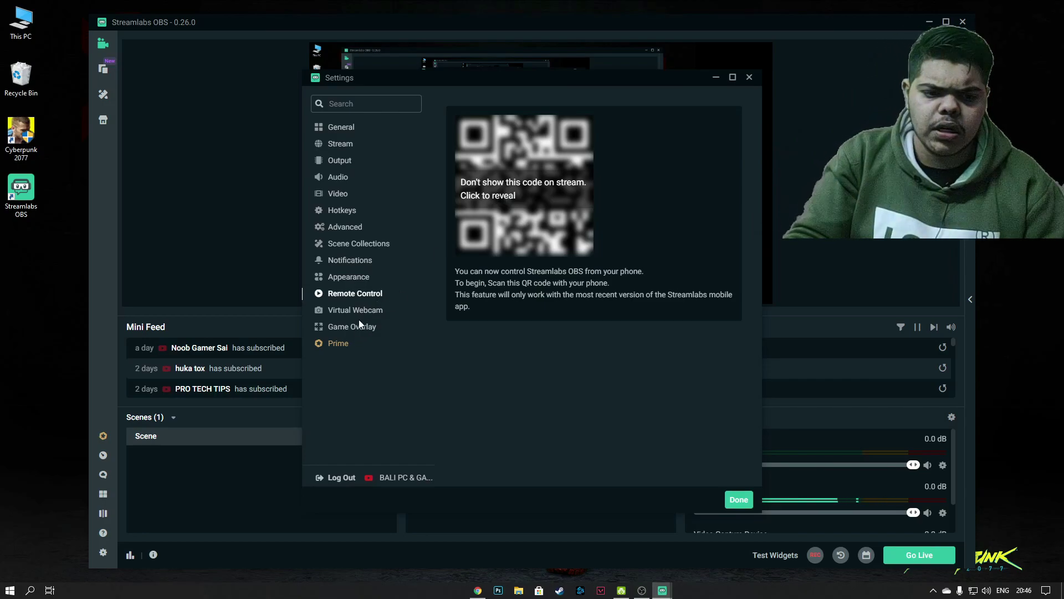
pyautogui.click(359, 243)
pyautogui.click(750, 77)
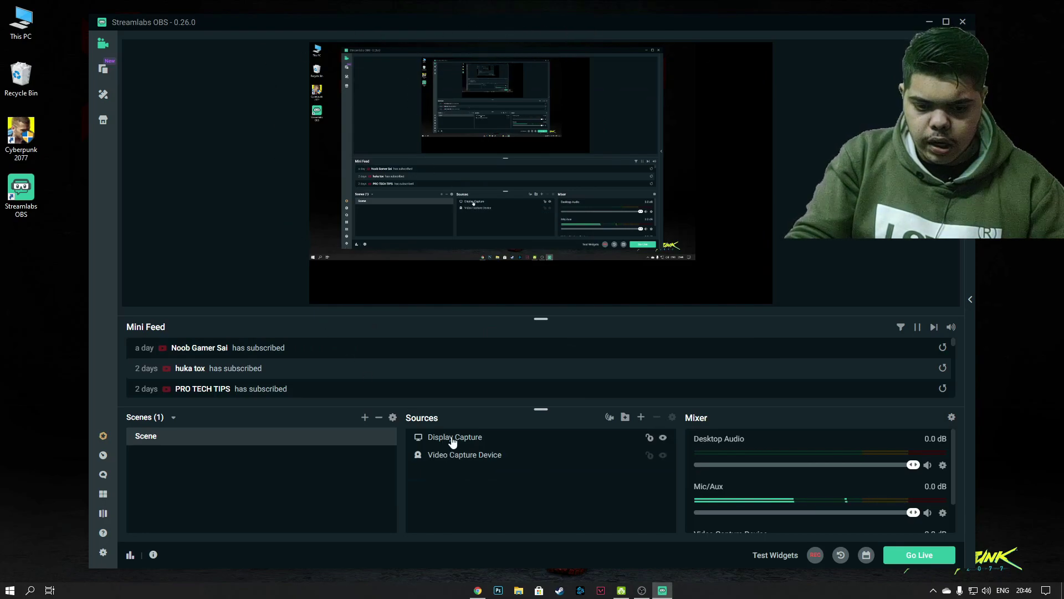
# Step: Transform the Display Capture source to fit the screen
pyautogui.rightClick(454, 437)
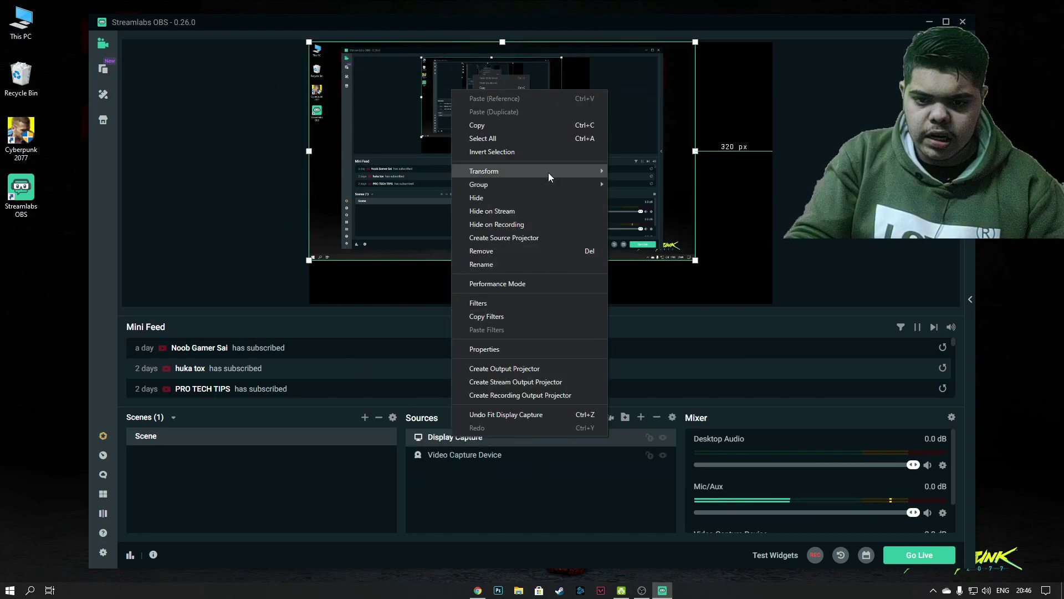
pyautogui.moveTo(546, 171)
pyautogui.click(675, 218)
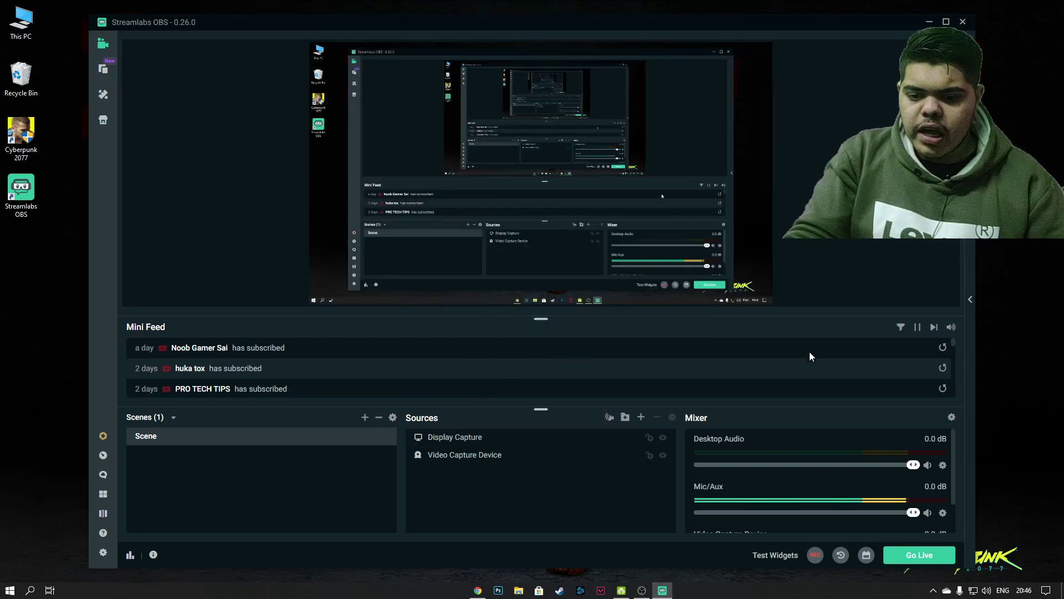
# Step: Open the properties of the Desktop Audio source in the mixer and choose the Default device
pyautogui.rightClick(945, 464)
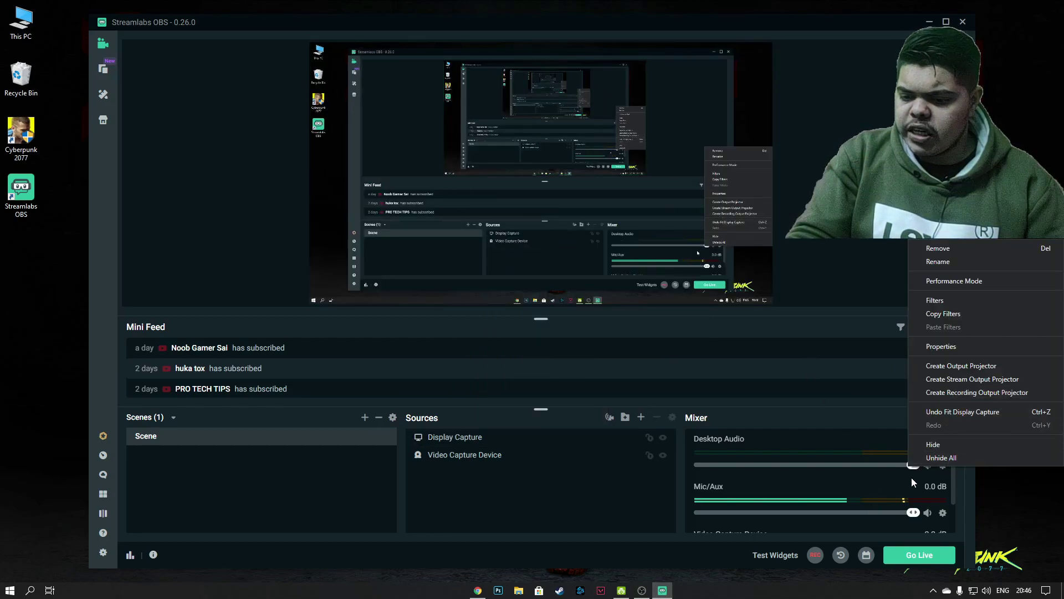
pyautogui.click(942, 346)
pyautogui.click(567, 217)
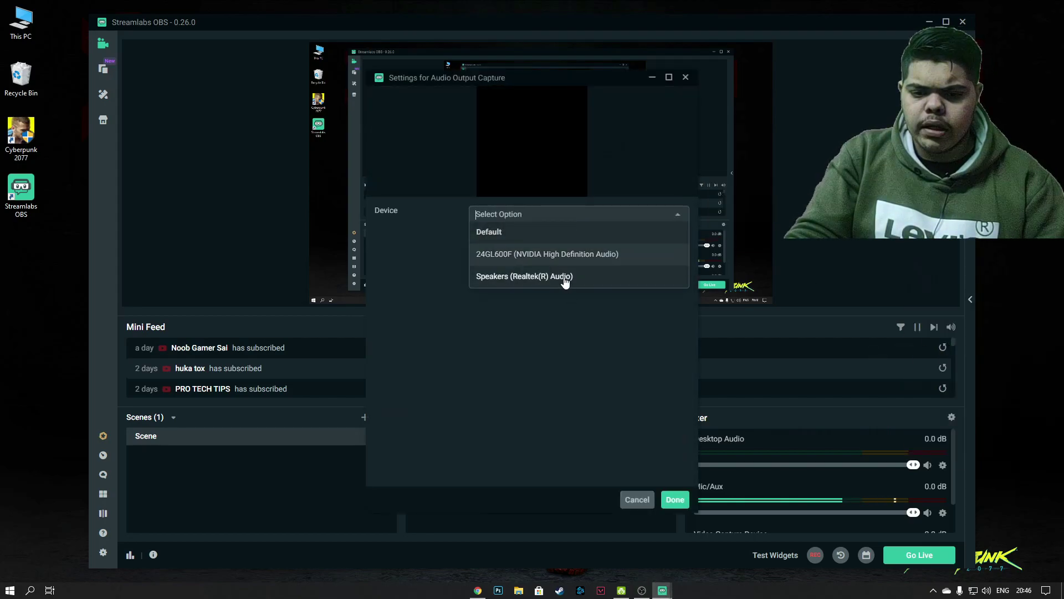
pyautogui.click(576, 233)
# Step: Try Speakers (Realtek(R) Audio) as the Desktop Audio device, switch it to Default and apply the source settings
pyautogui.click(600, 214)
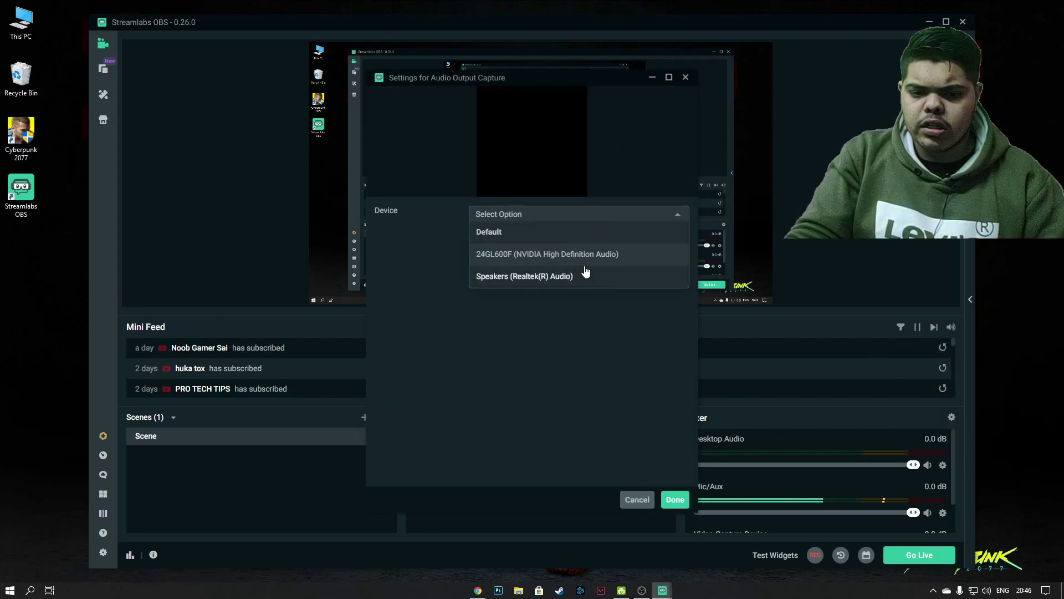
pyautogui.click(586, 277)
pyautogui.click(612, 220)
pyautogui.click(579, 233)
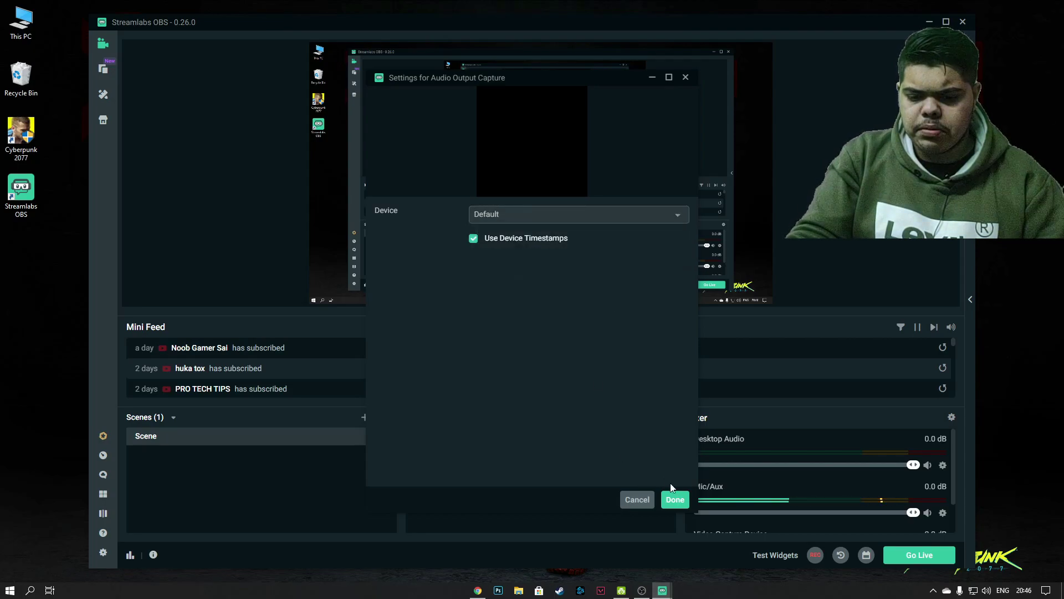
pyautogui.click(676, 500)
# Step: Open the properties of the Mic/Aux source in the mixer, choose the Default device and apply the settings
pyautogui.click(943, 512)
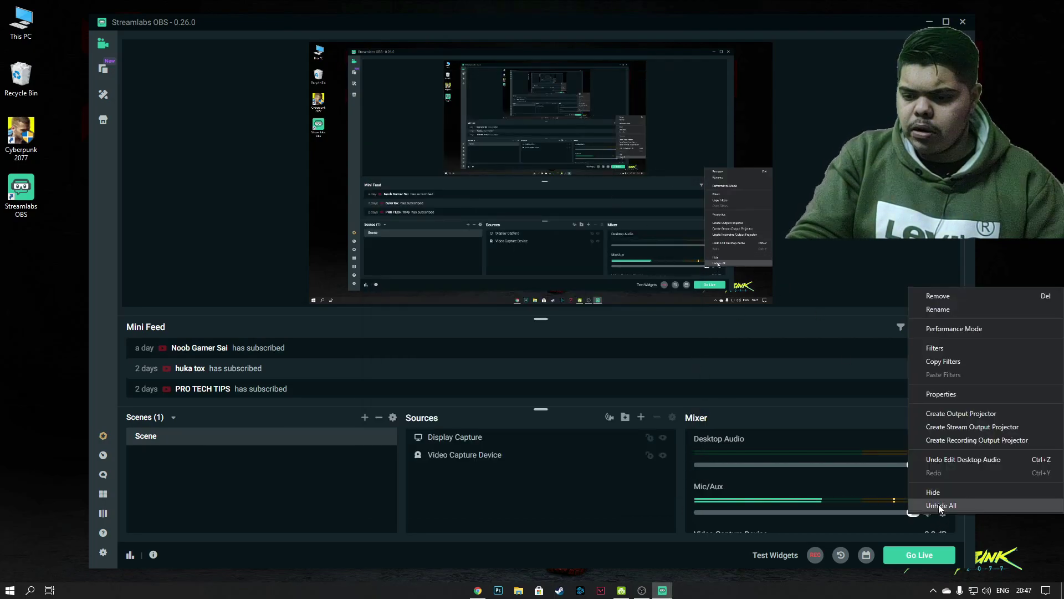
pyautogui.click(942, 394)
pyautogui.click(597, 218)
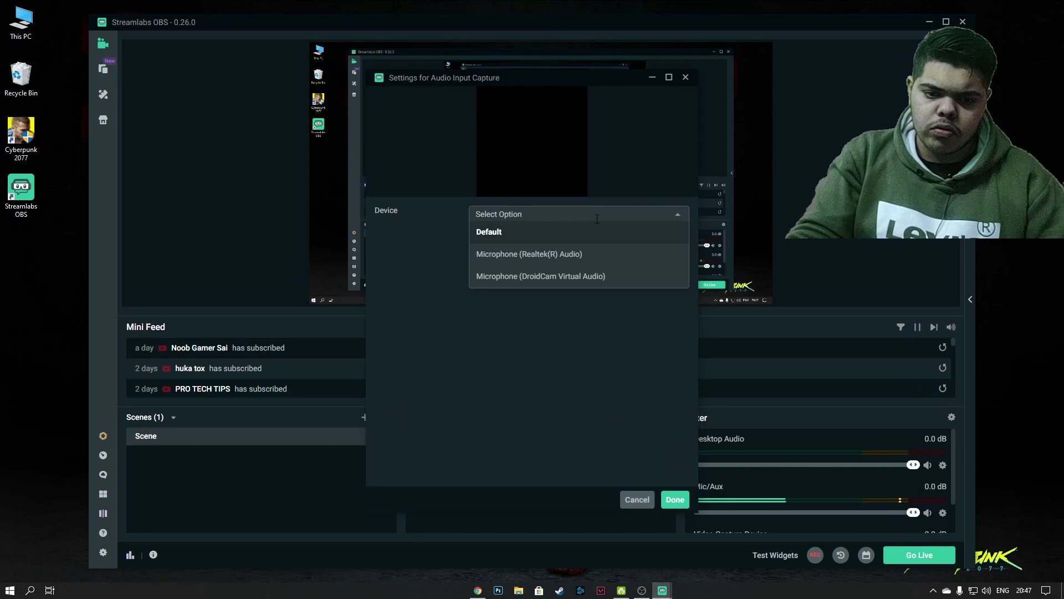
pyautogui.click(551, 242)
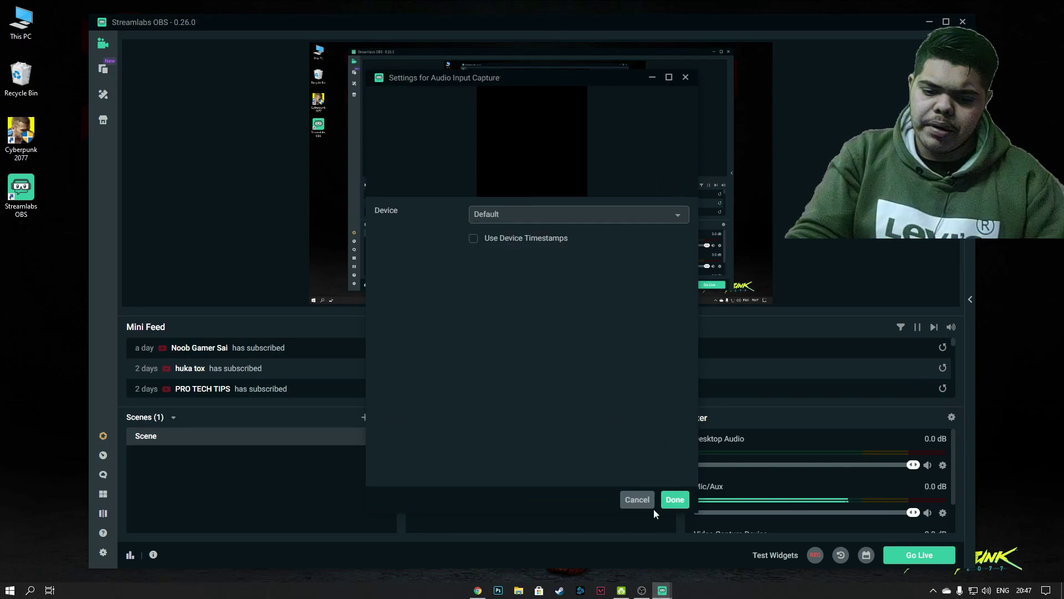
pyautogui.click(667, 502)
pyautogui.scroll(-1, 904, 470)
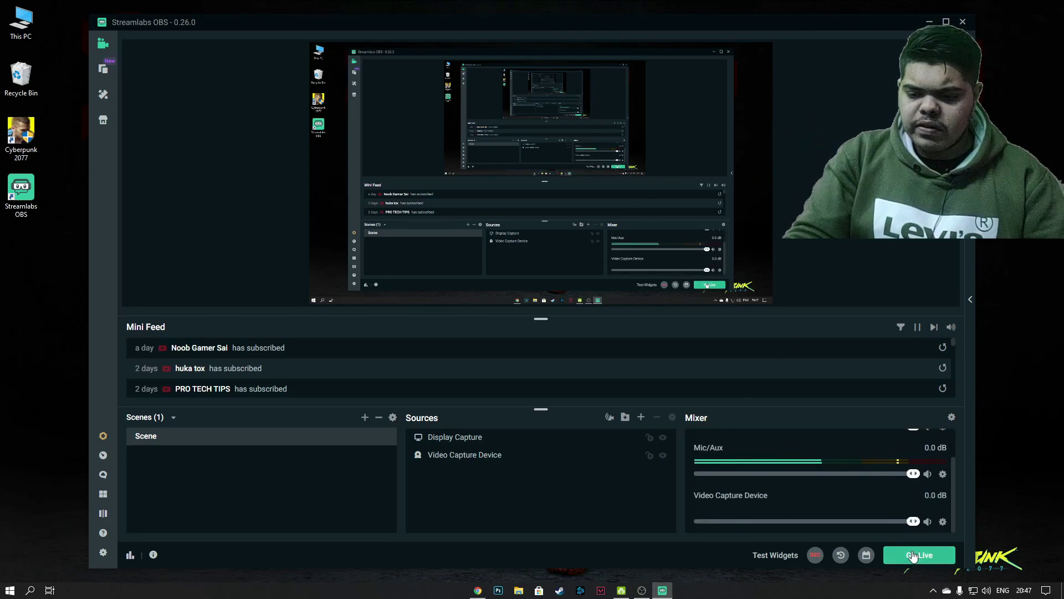
pyautogui.click(104, 553)
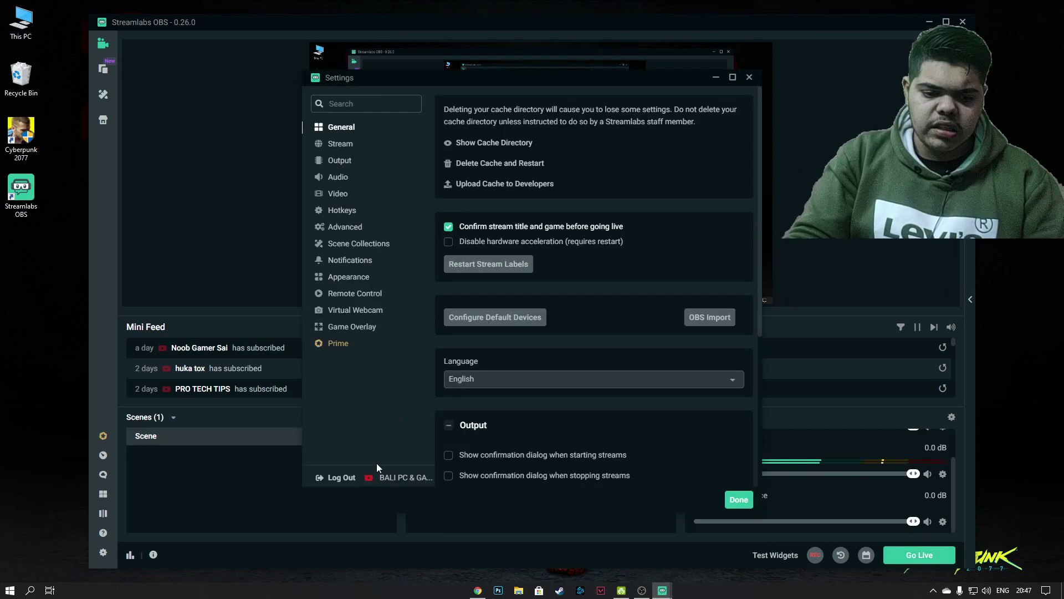
pyautogui.click(749, 78)
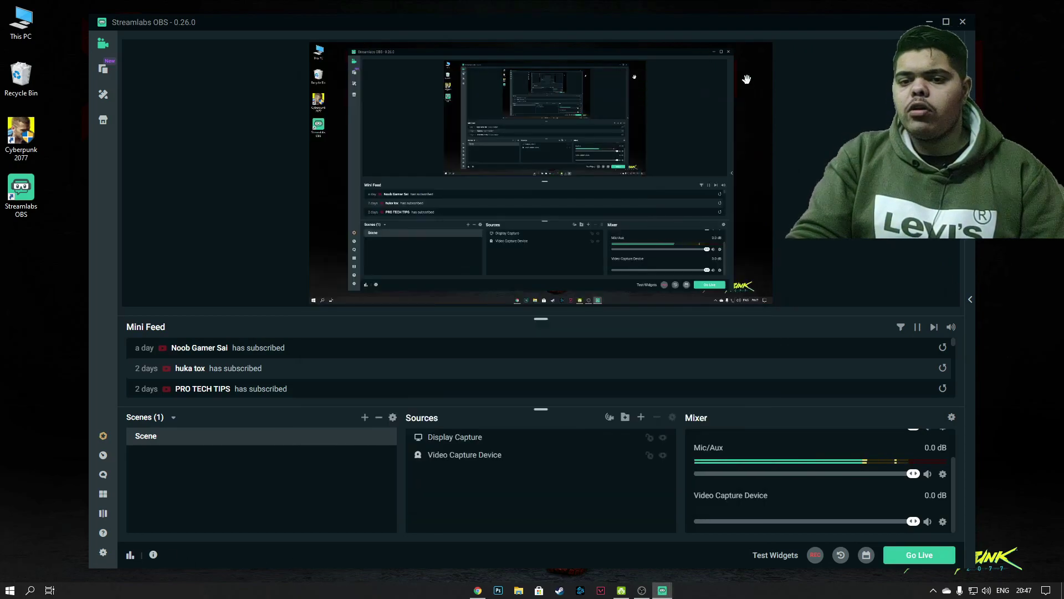